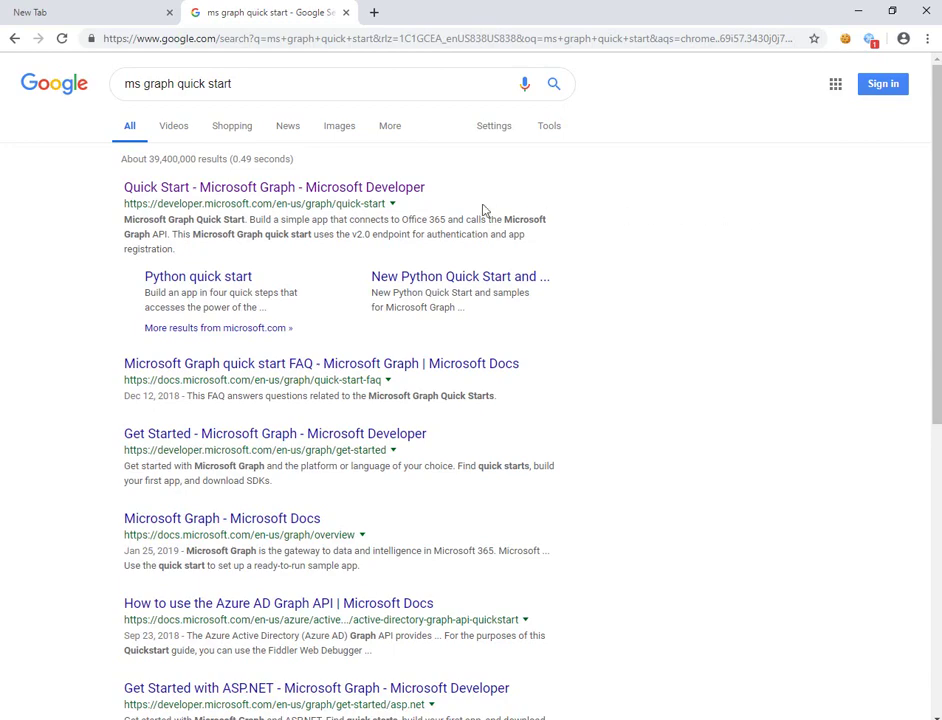
# - Open the 'Quick Start - Microsoft Graph | Microsoft Developer' search result
pyautogui.click(338, 189)
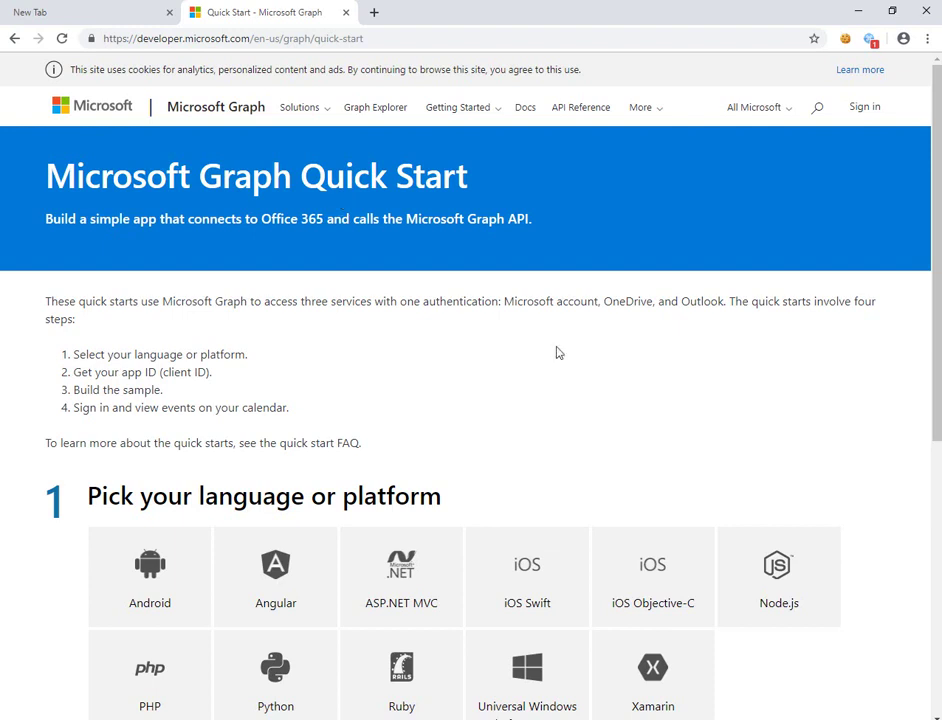
# - Pick the Angular tile under 'Pick your language or platform'
pyautogui.scroll(-5, 553, 352)
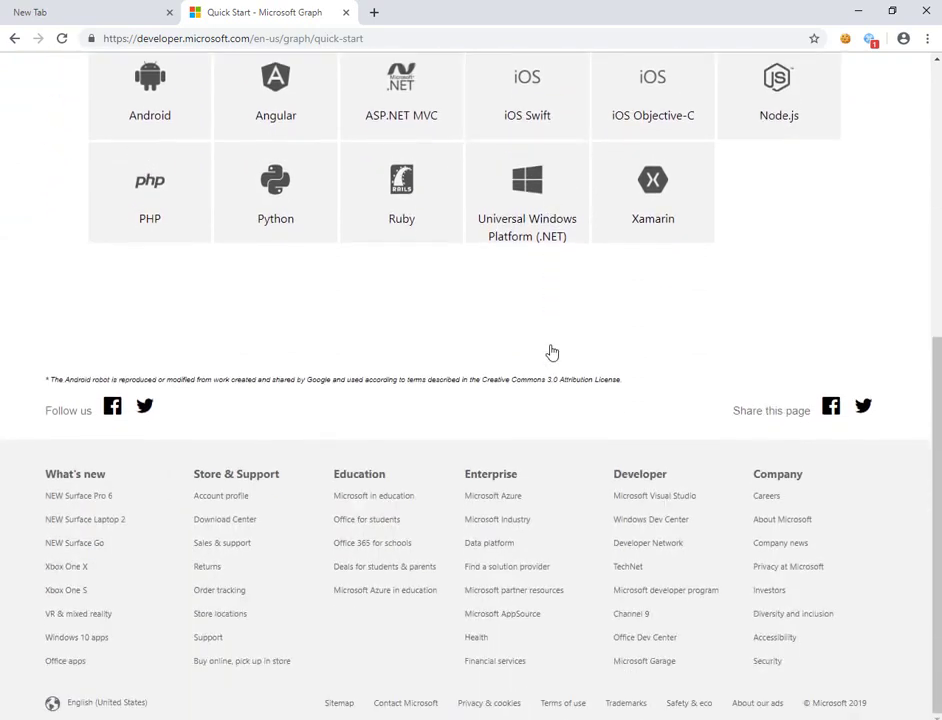
pyautogui.scroll(5, 553, 352)
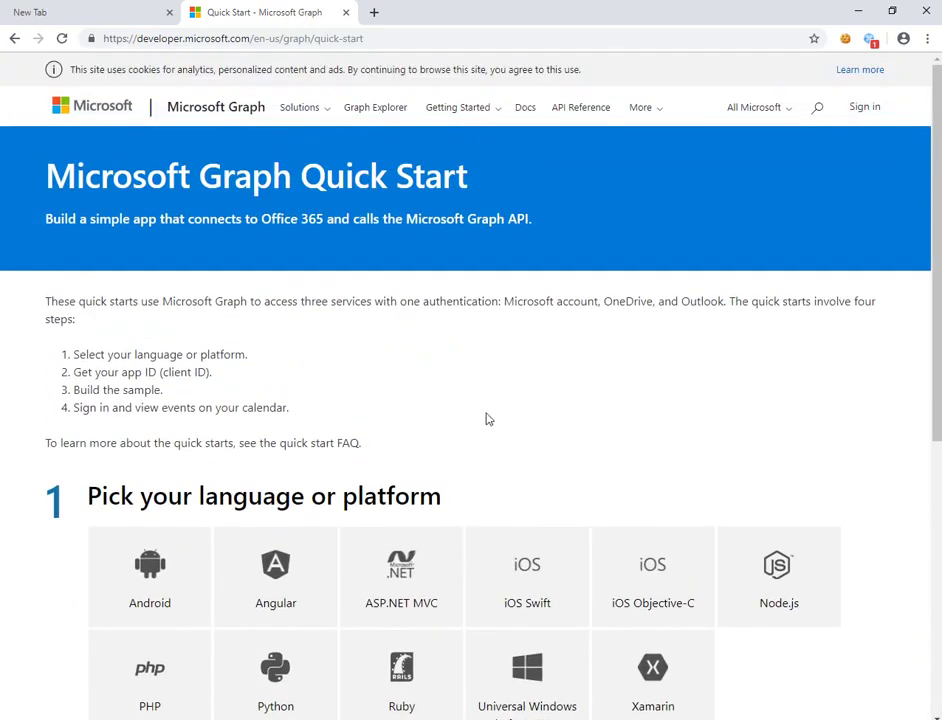
pyautogui.click(262, 585)
pyautogui.scroll(-6, 262, 585)
pyautogui.scroll(2, 427, 442)
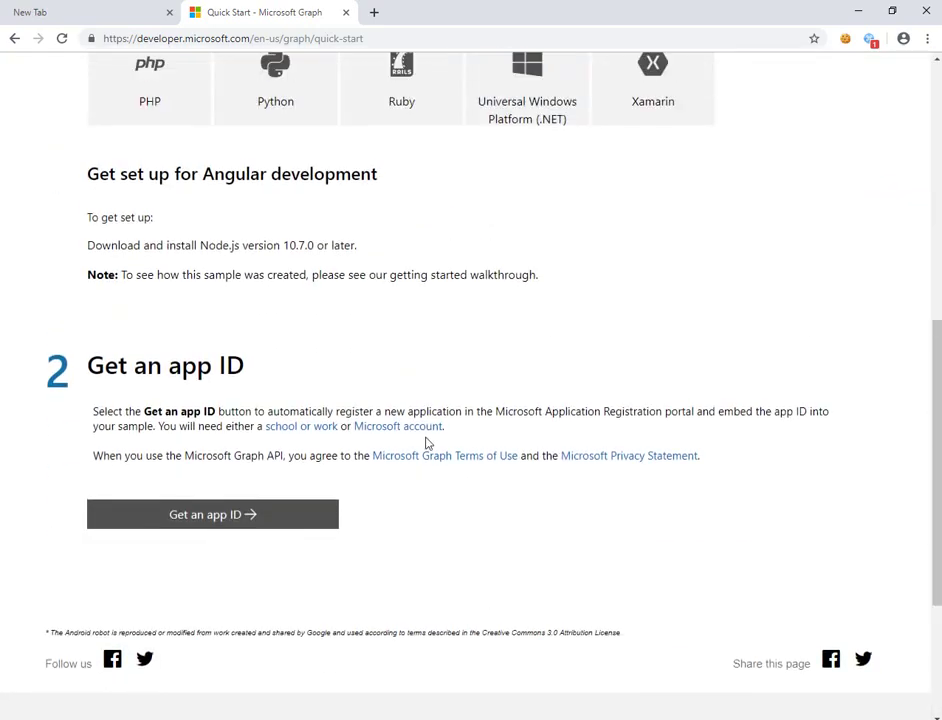
# - Read the setup section requiring Node.js 10.7.0 or later, highlighting the walkthrough note
pyautogui.scroll(1, 427, 442)
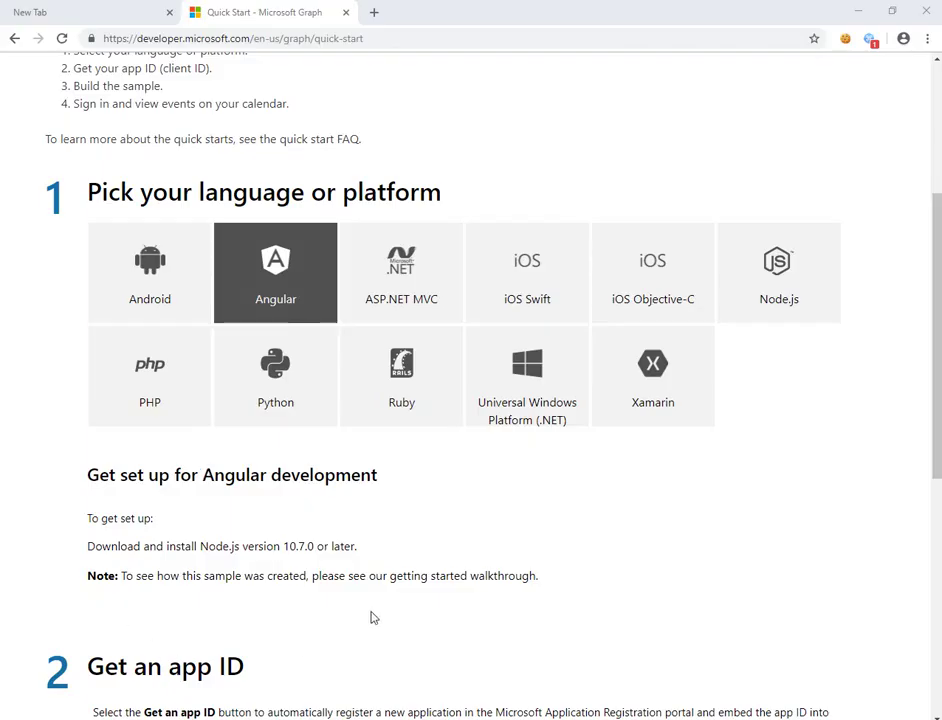
pyautogui.scroll(-3, 540, 554)
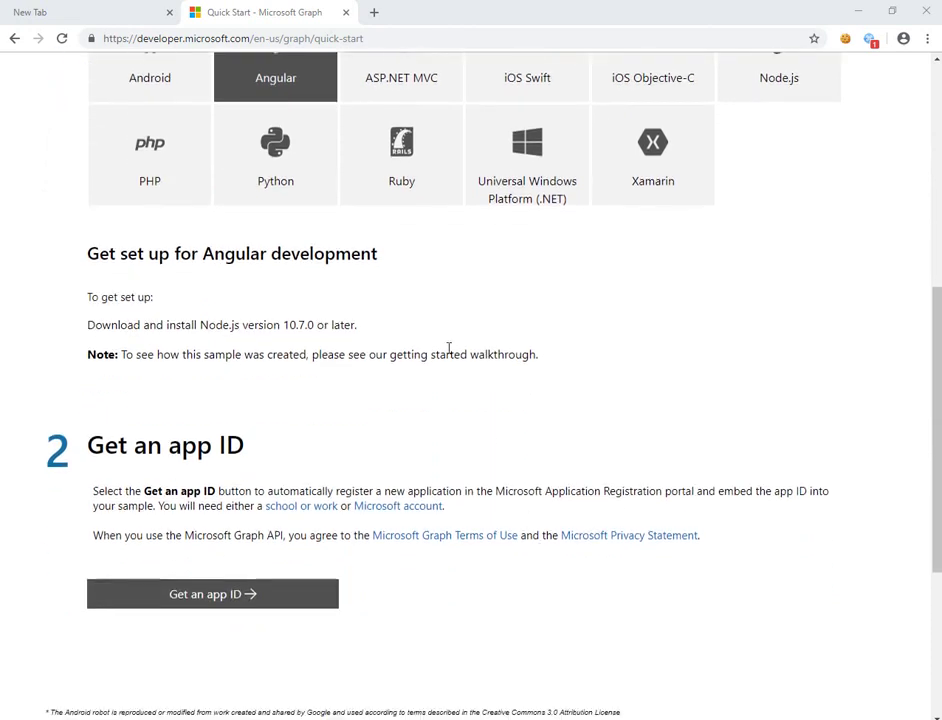
pyautogui.moveTo(384, 327); pyautogui.dragTo(555, 347)
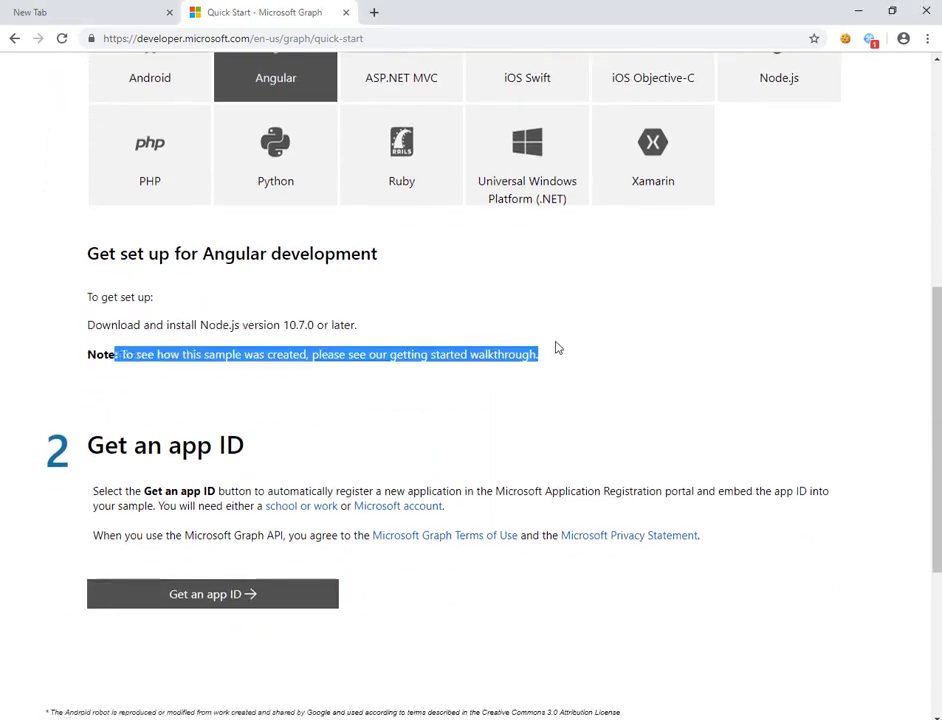
pyautogui.scroll(1, 555, 350)
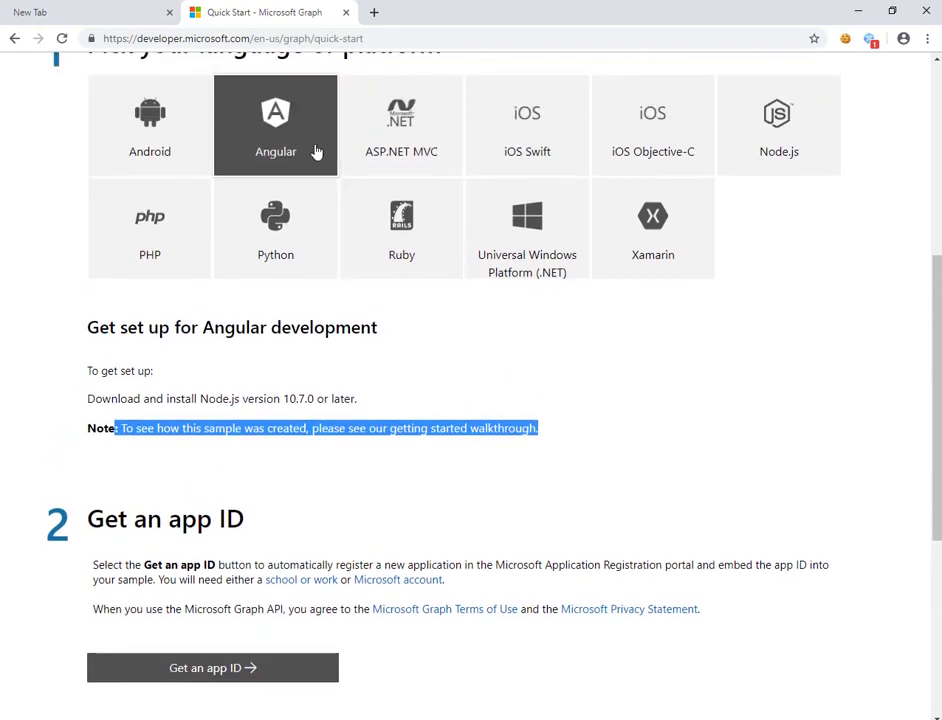
pyautogui.click(597, 447)
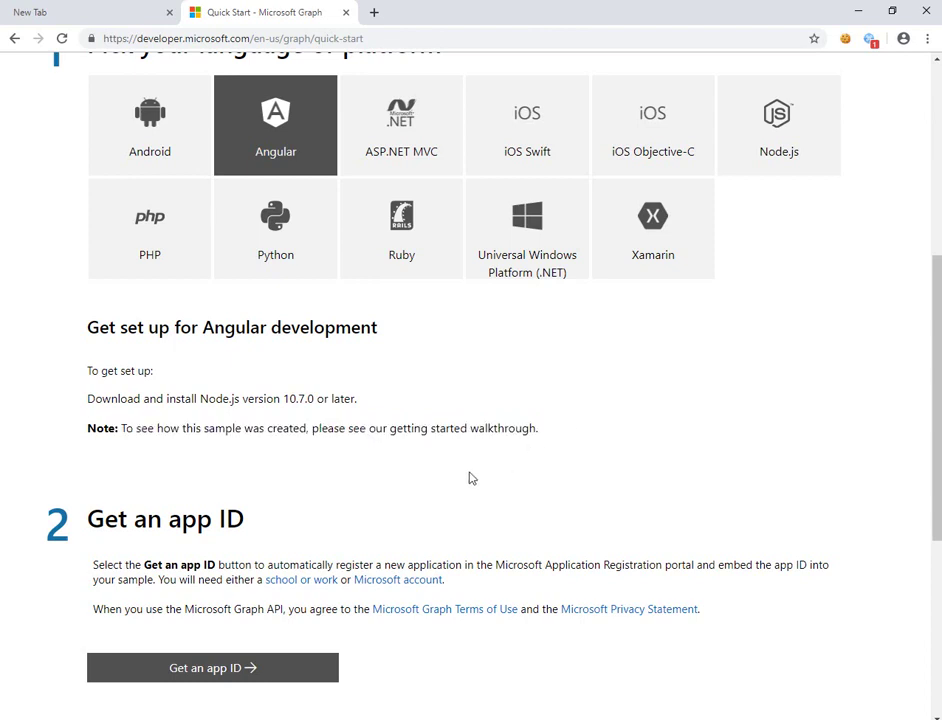
# - Bring the Quick Start page back in front of SharePoint DevHome and choose 'Get an app ID'
pyautogui.scroll(-1, 469, 477)
pyautogui.scroll(-1, 450, 484)
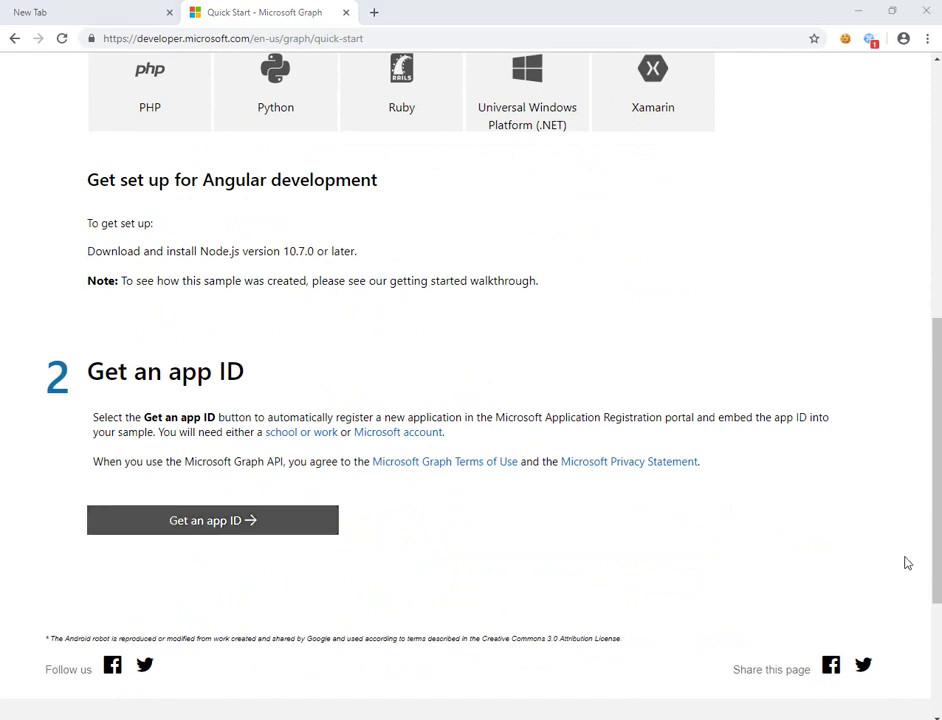
pyautogui.moveTo(941, 150); pyautogui.dragTo(928, 328)
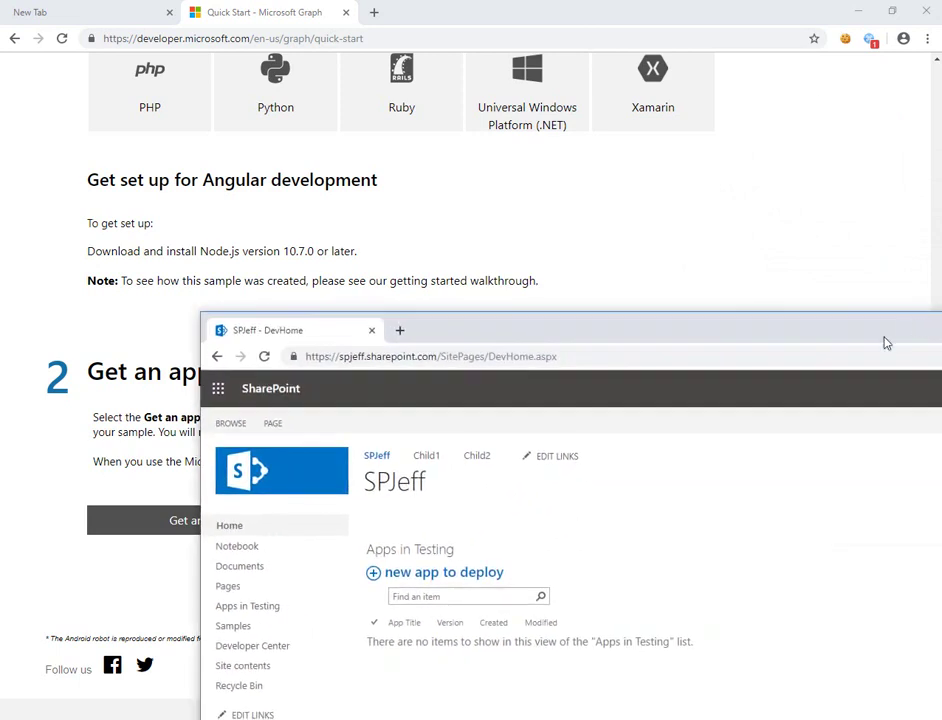
pyautogui.click(700, 296)
pyautogui.click(250, 521)
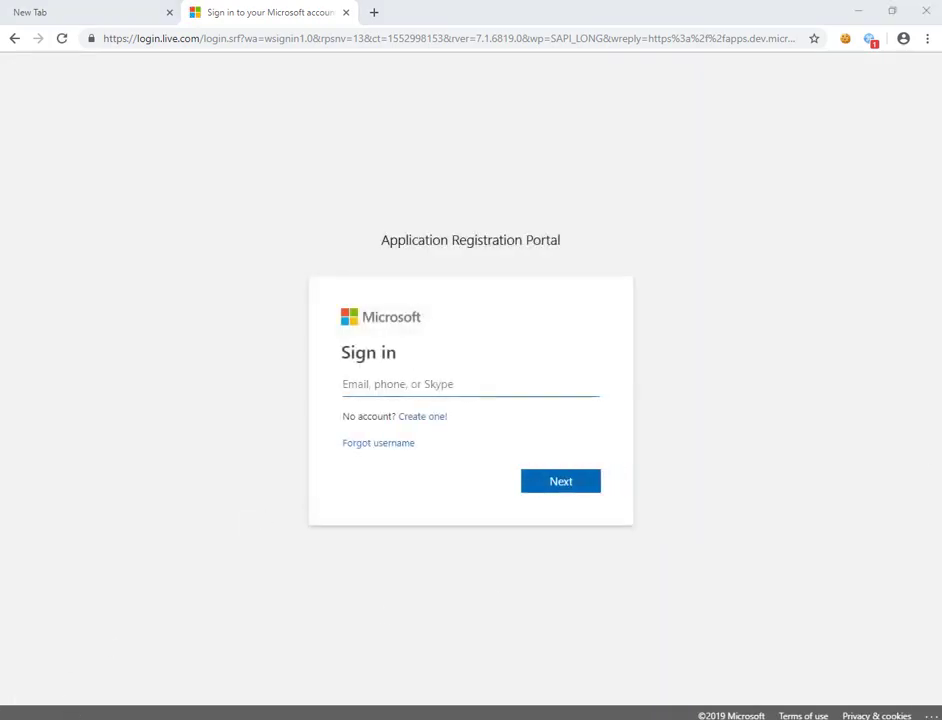
# - Replace the mistyped username with the pasted account e-mail and continue
pyautogui.click(404, 388)
pyautogui.moveTo(435, 375); pyautogui.dragTo(322, 393)
pyautogui.press('BackSpace')
pyautogui.click(503, 389)
pyautogui.hotkey('ctrl', 'v')
pyautogui.click(565, 482)
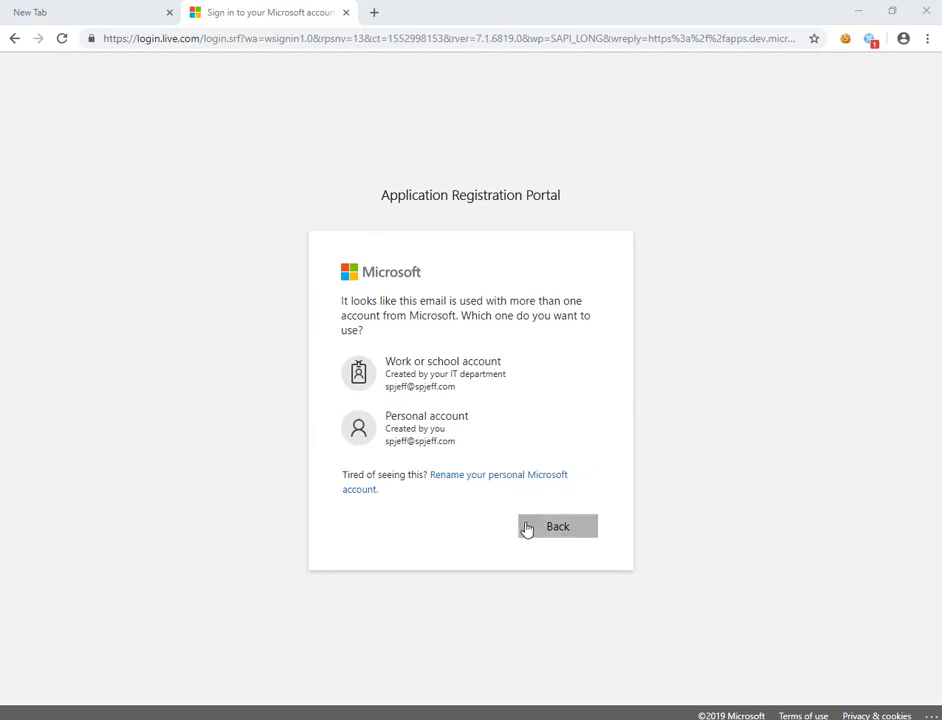
# - Choose the work or school account, enter the password, sign in, and decline saving it
pyautogui.click(492, 393)
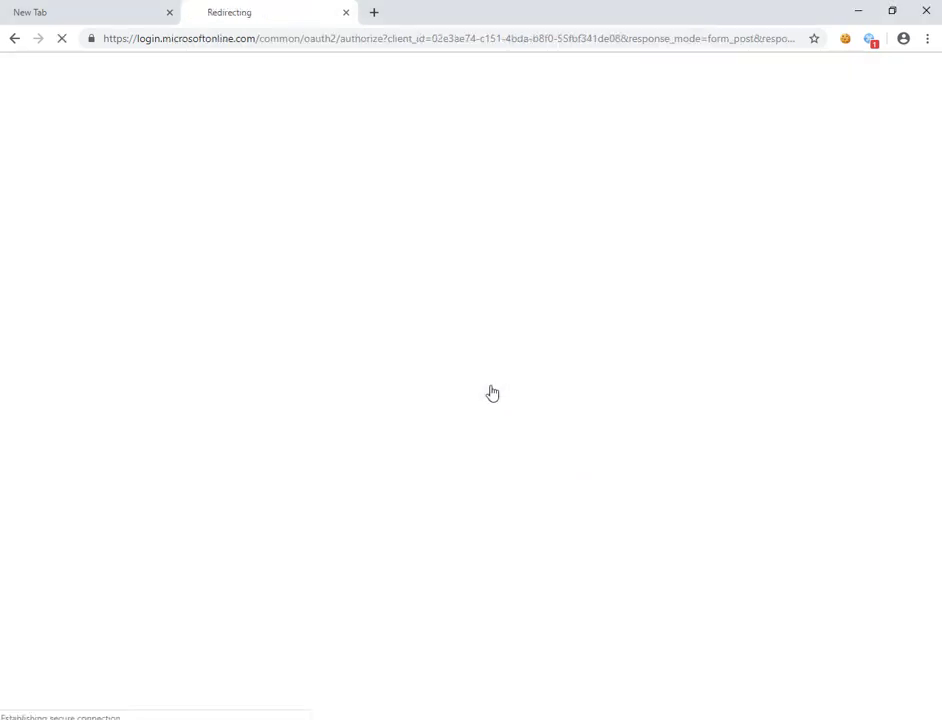
pyautogui.hotkey('ctrl', 'v')
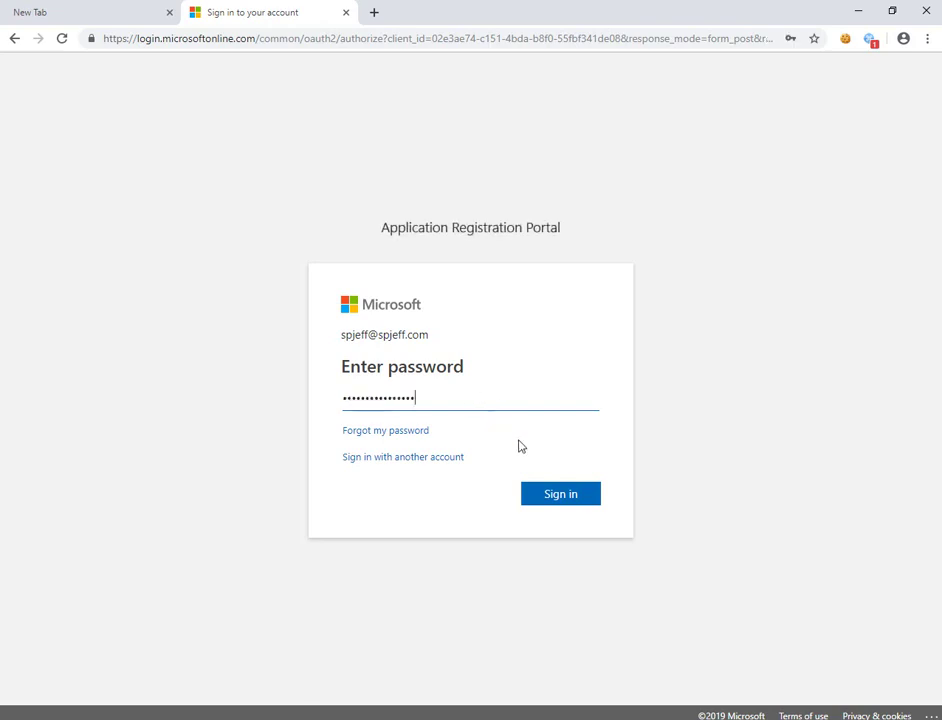
pyautogui.click(561, 496)
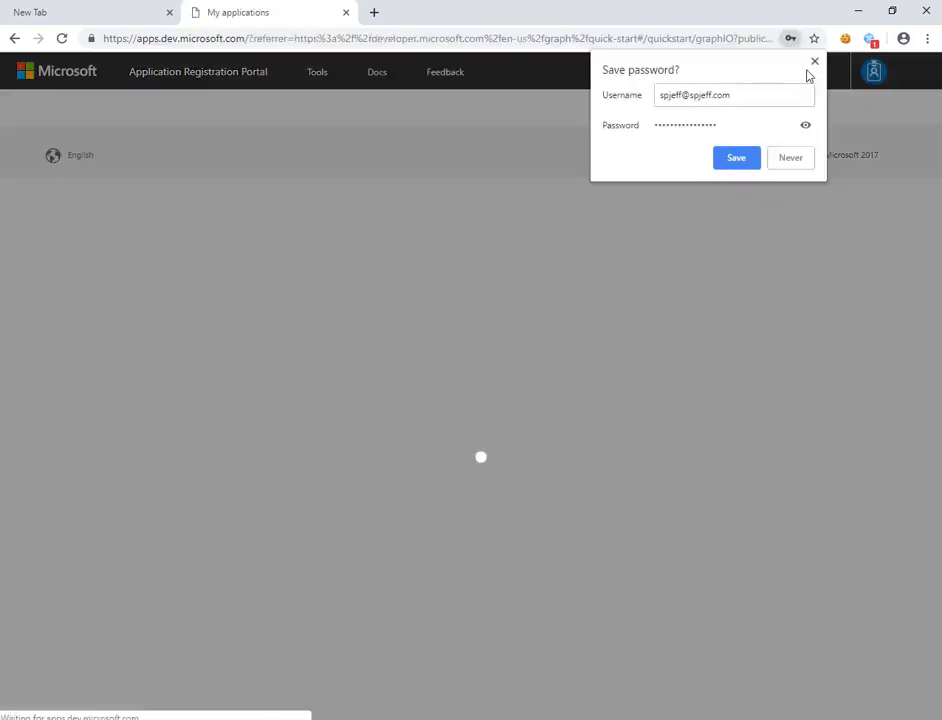
pyautogui.click(815, 63)
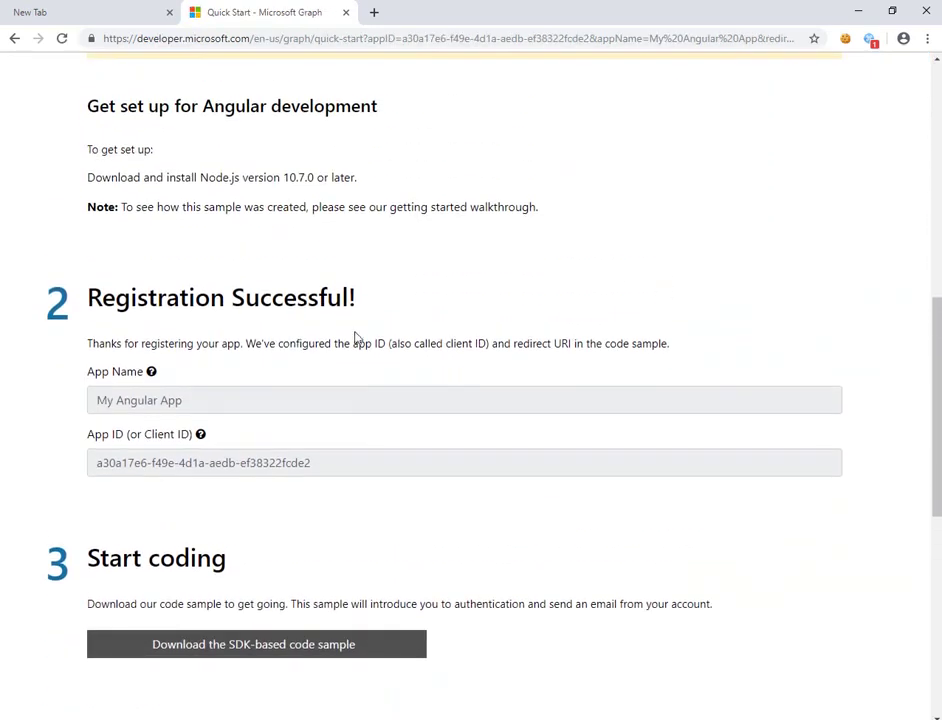
# - Review the registered App ID and the App Name 'My Angular App'
pyautogui.moveTo(300, 463); pyautogui.dragTo(67, 467)
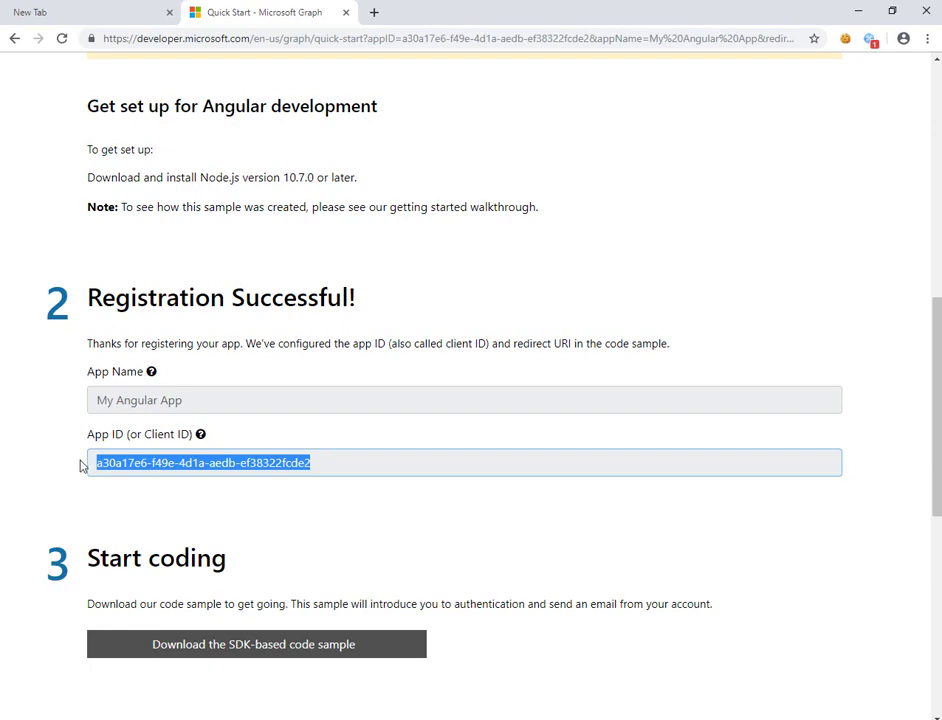
pyautogui.moveTo(97, 400); pyautogui.dragTo(185, 403)
pyautogui.scroll(-2, 370, 480)
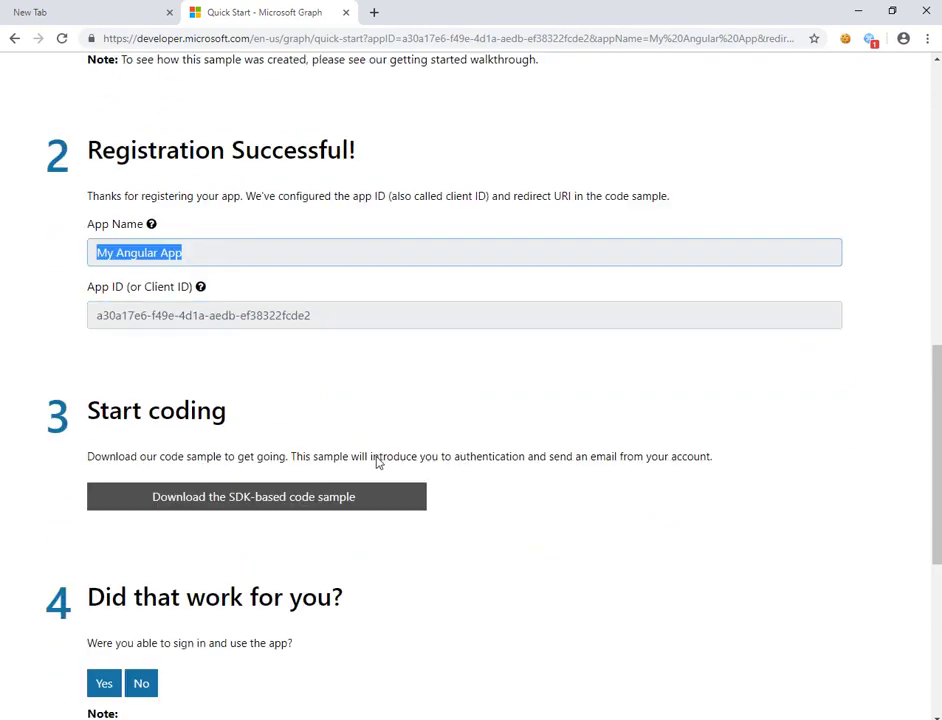
pyautogui.scroll(-1, 403, 476)
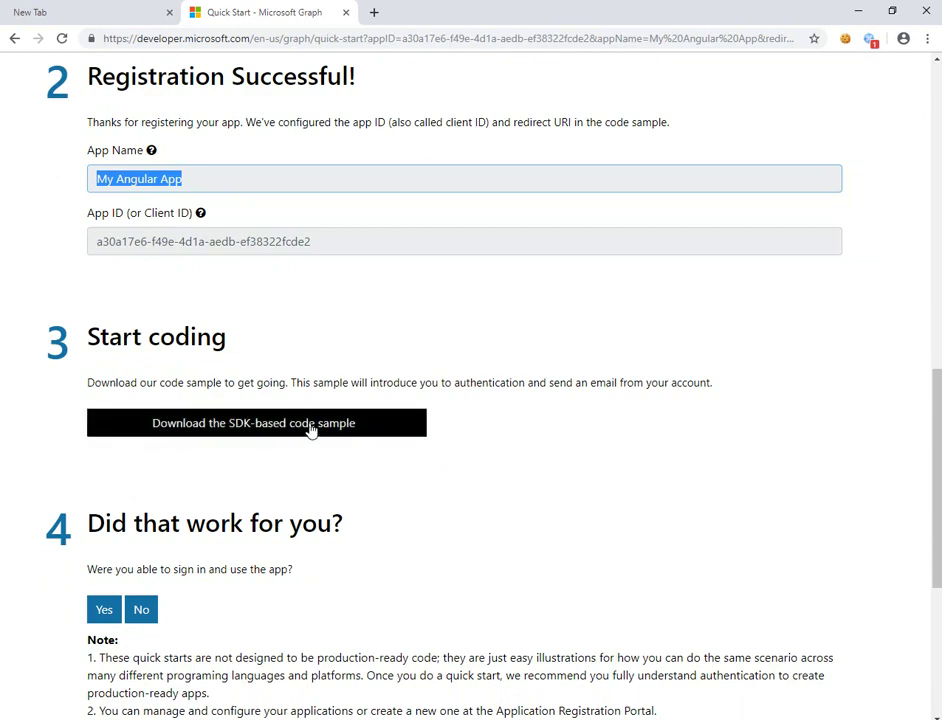
pyautogui.scroll(-1, 311, 428)
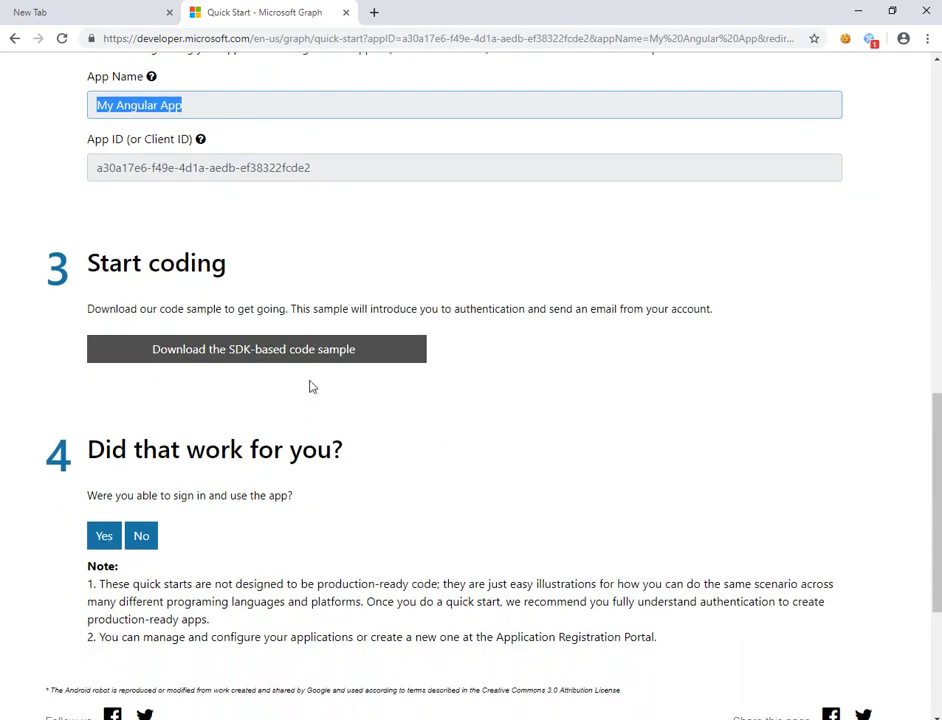
pyautogui.scroll(8, 530, 440)
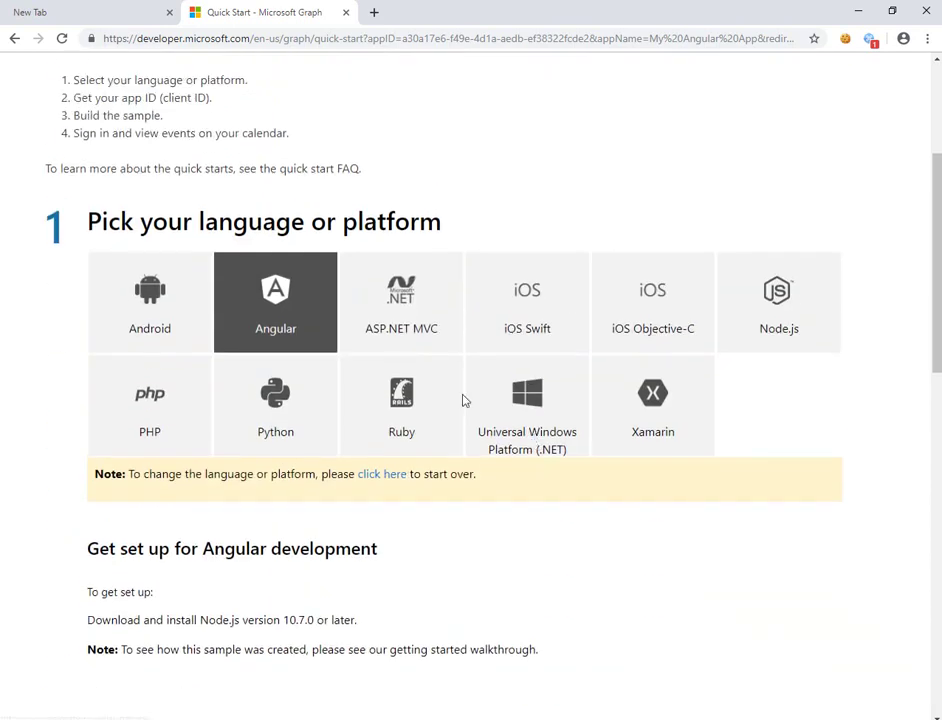
pyautogui.scroll(-4, 294, 316)
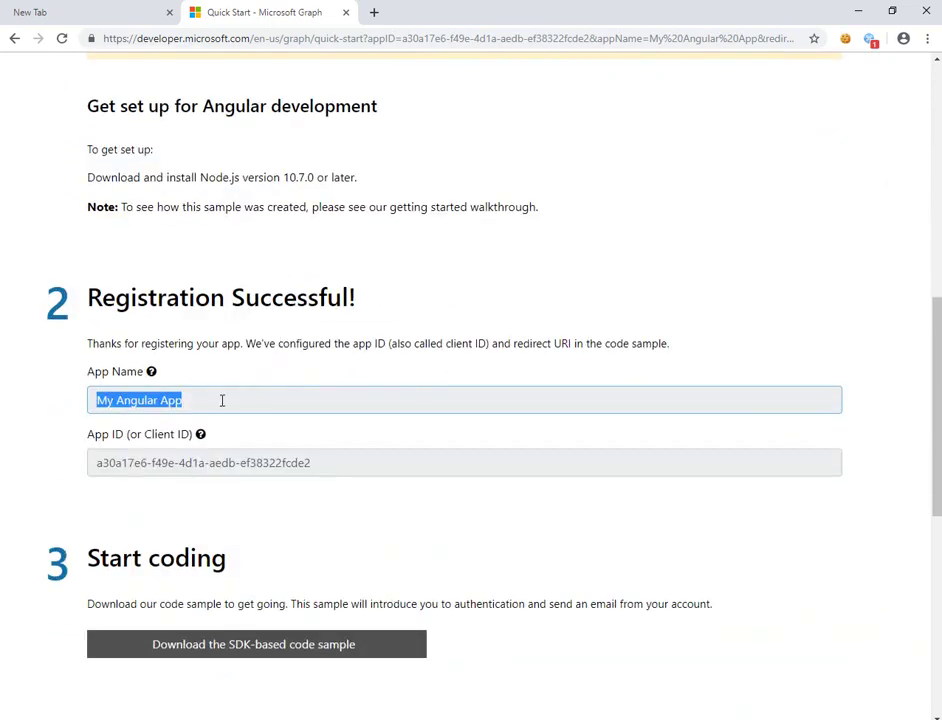
pyautogui.moveTo(312, 463); pyautogui.dragTo(84, 467)
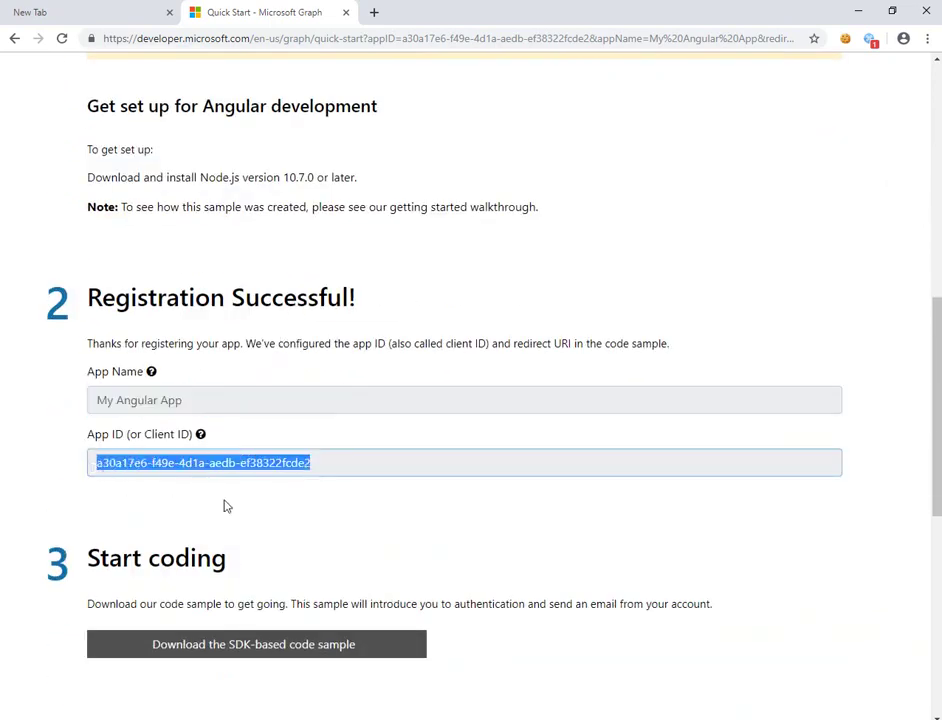
pyautogui.scroll(-2, 322, 500)
# - Download the SDK-based code sample and highlight the npm install and ng serve commands
pyautogui.click(314, 508)
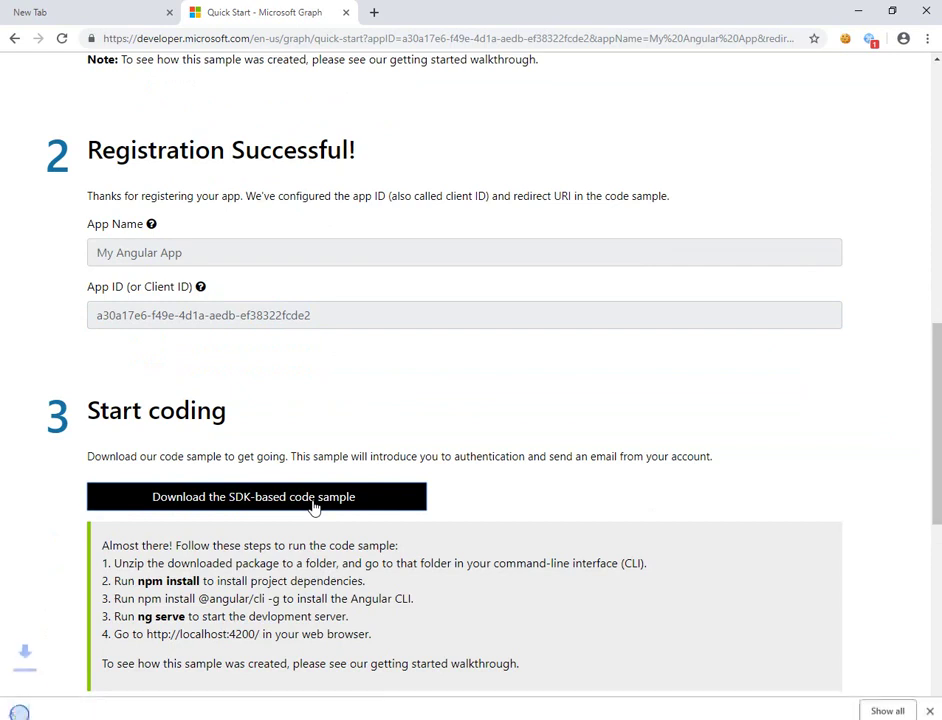
pyautogui.scroll(-2, 312, 505)
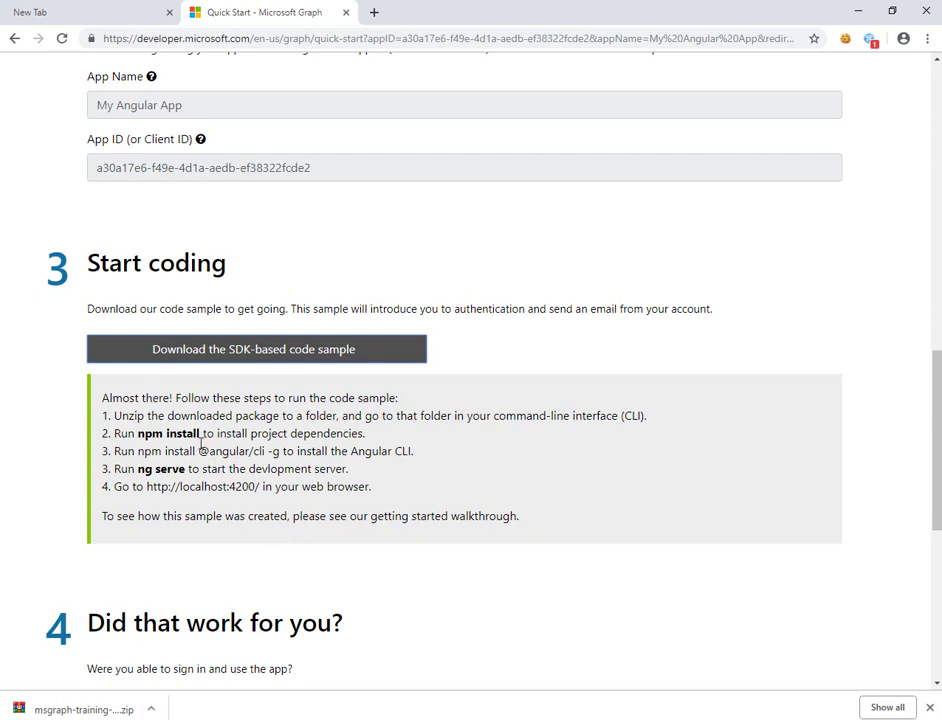
pyautogui.moveTo(202, 434); pyautogui.dragTo(150, 433)
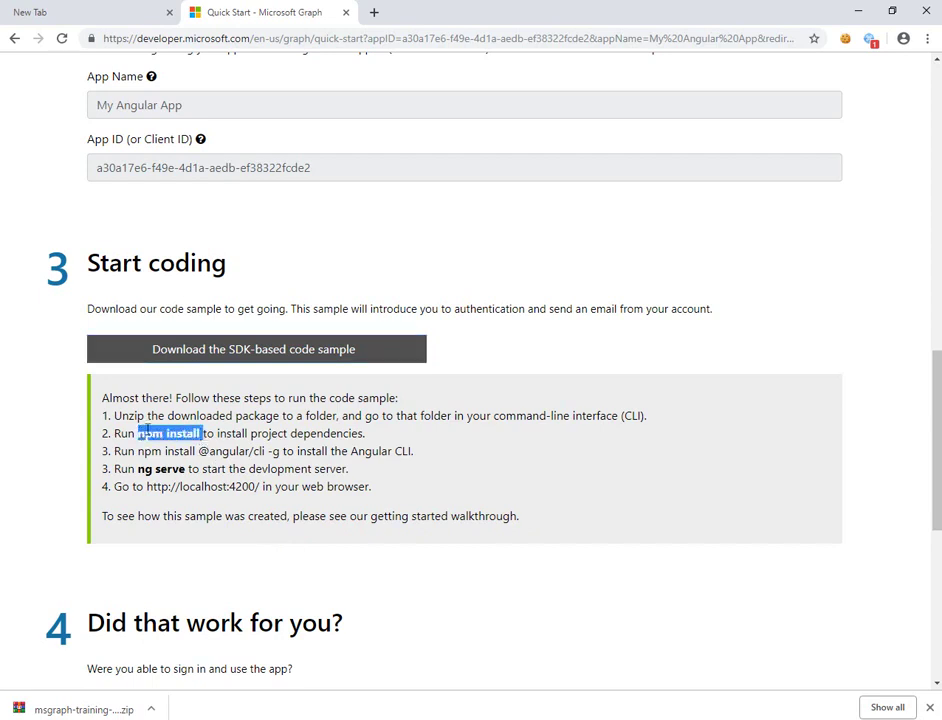
pyautogui.doubleClick(329, 434)
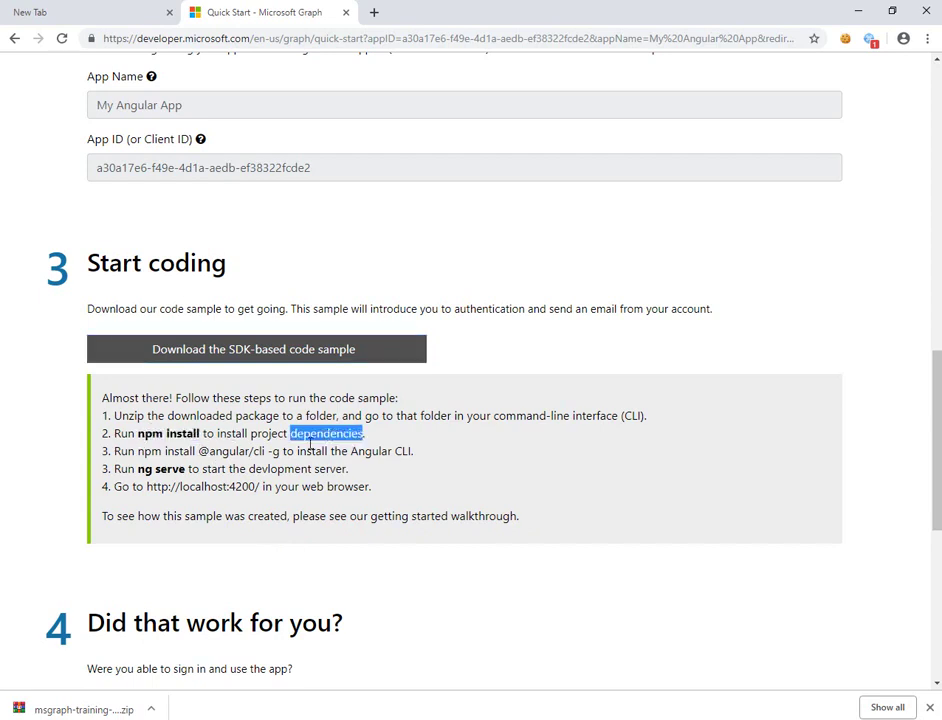
pyautogui.moveTo(185, 472); pyautogui.dragTo(138, 470)
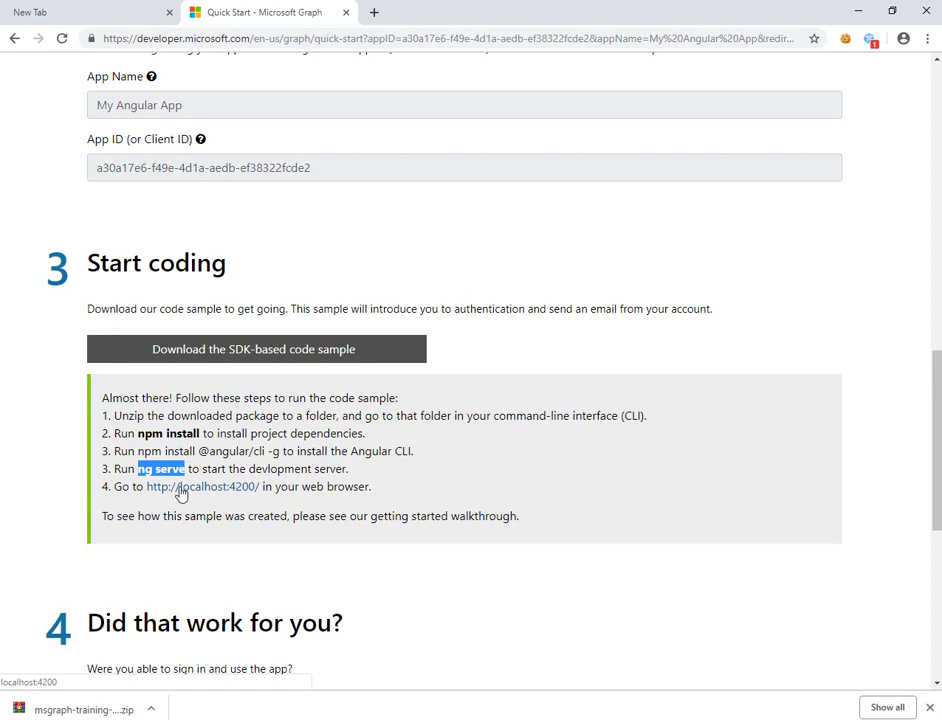
# - Open msgraph-training-angularspa\graph-tutorial from the download and select its full path in the address bar
pyautogui.click(155, 703)
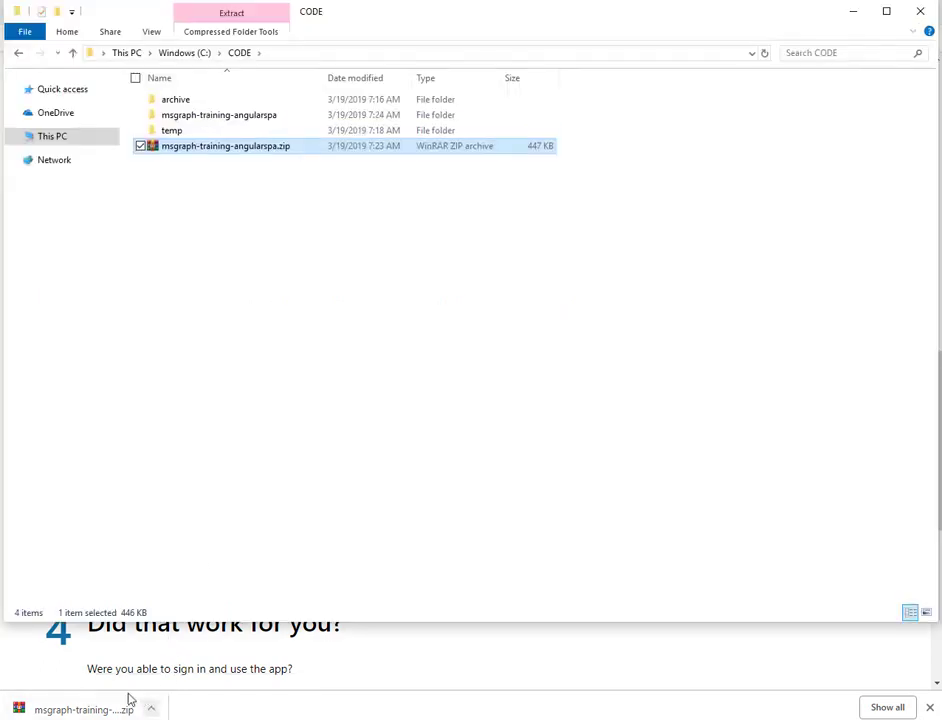
pyautogui.click(350, 447)
pyautogui.click(252, 118)
pyautogui.doubleClick(252, 118)
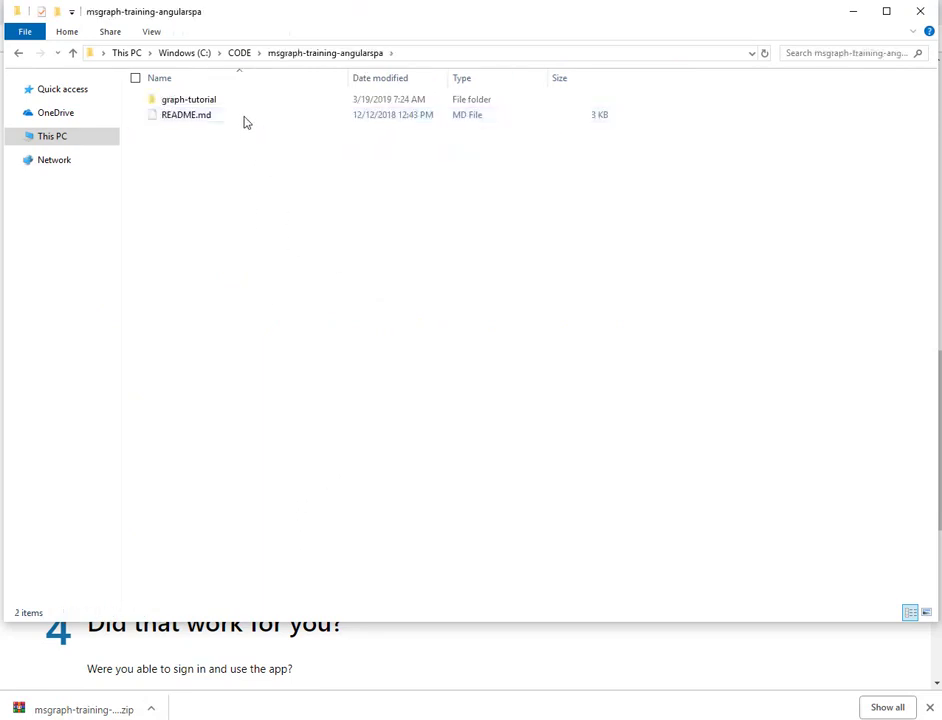
pyautogui.doubleClick(248, 102)
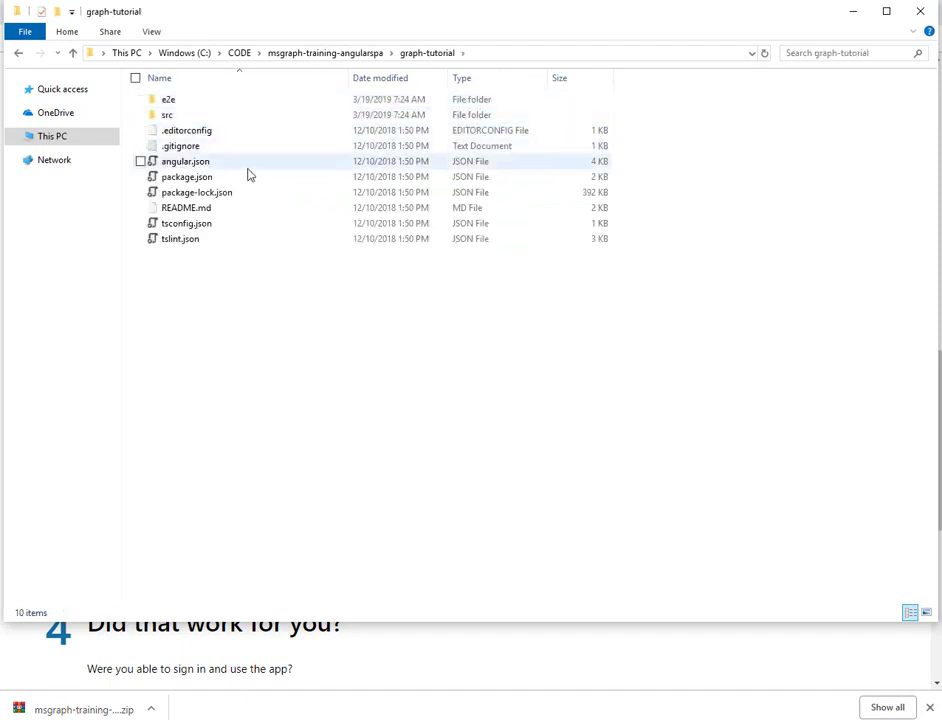
pyautogui.click(246, 178)
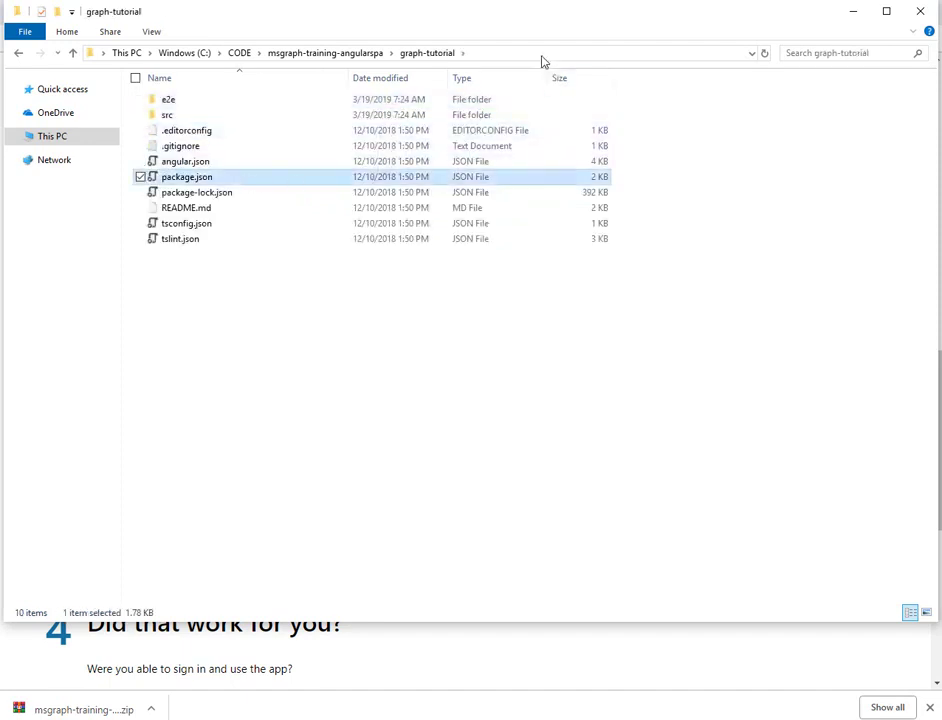
pyautogui.click(541, 56)
pyautogui.hotkey('ctrl', 'c')
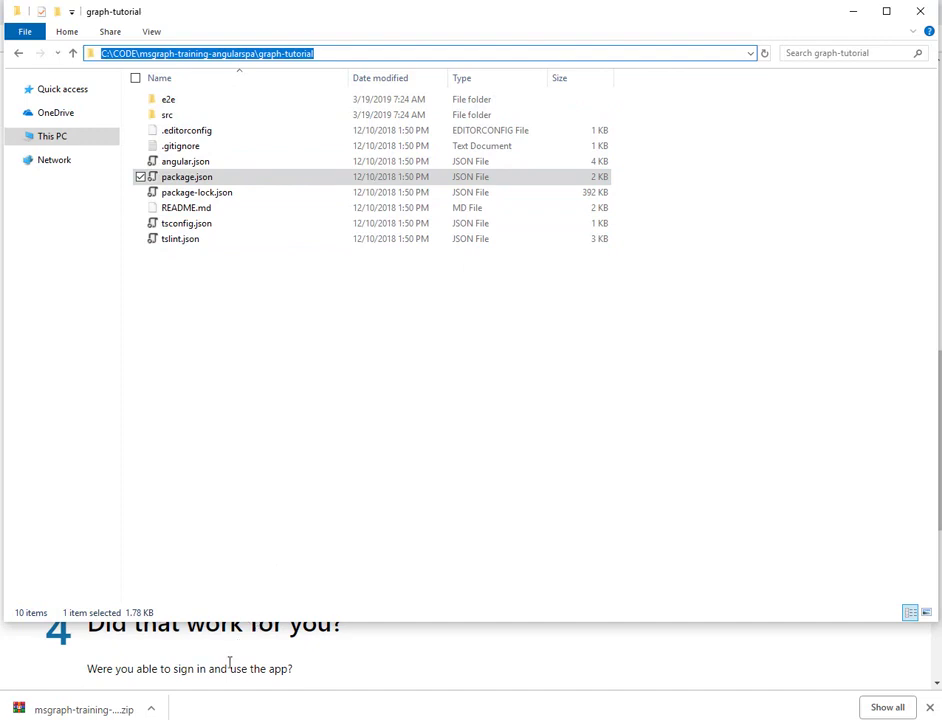
# - In PowerShell, cd into the pasted graph-tutorial path and list its contents with ls
pyautogui.hotkey('alt', 'Tab')
pyautogui.write('cd "')
pyautogui.hotkey('ctrl', 'v')
pyautogui.write('"')
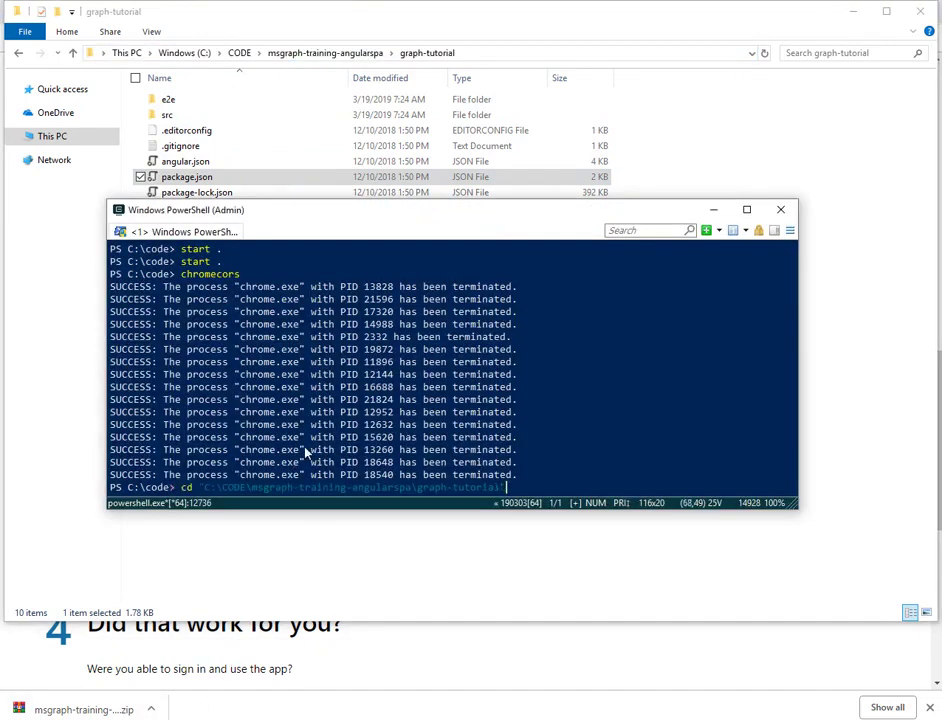
pyautogui.press('Return')
pyautogui.write('ls')
pyautogui.press('Return')
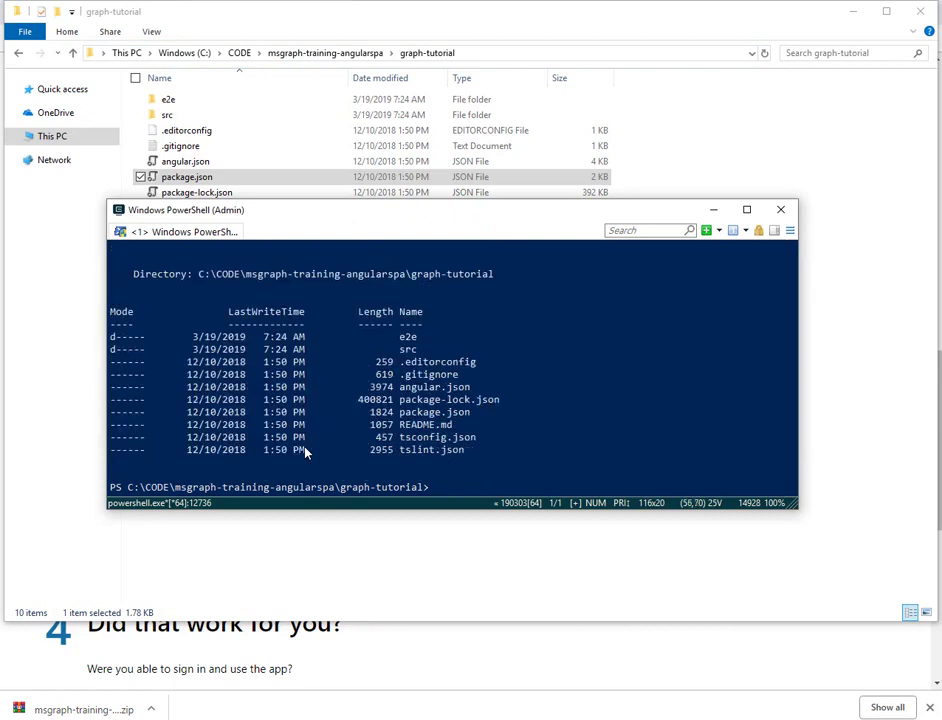
# - Run npm install, then ng serve to start the dev server
pyautogui.write('npm install')
pyautogui.press('Return')
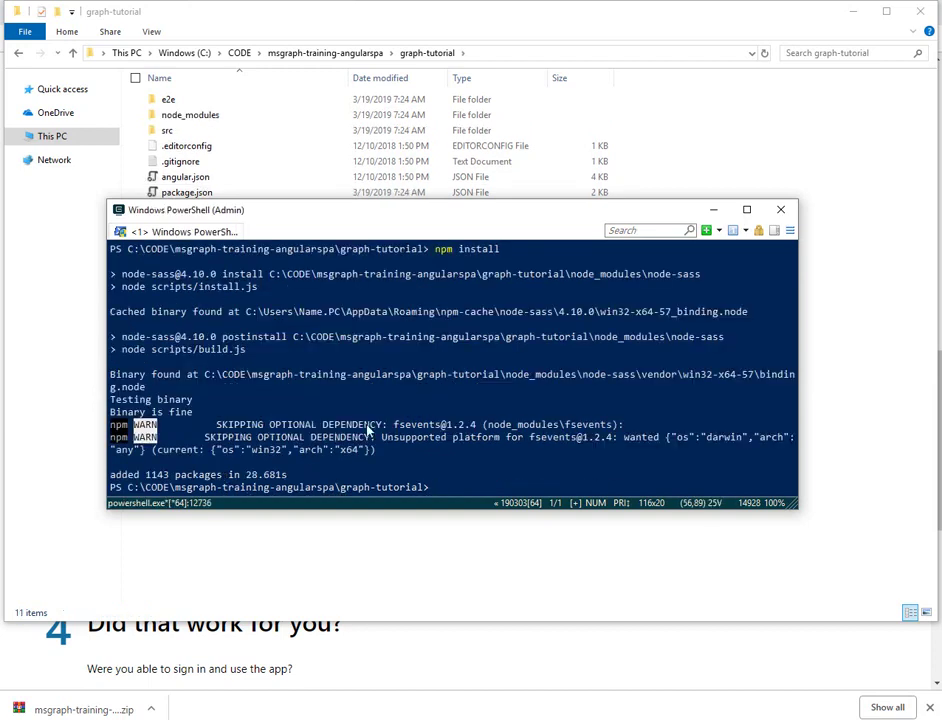
pyautogui.write('ng serve')
pyautogui.press('Return')
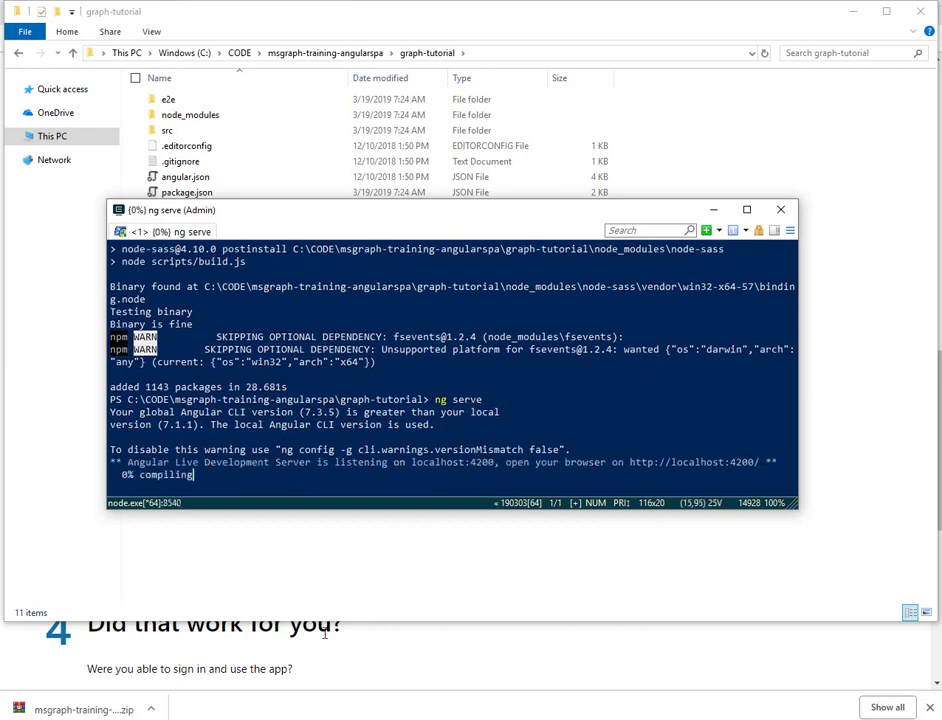
pyautogui.click(248, 701)
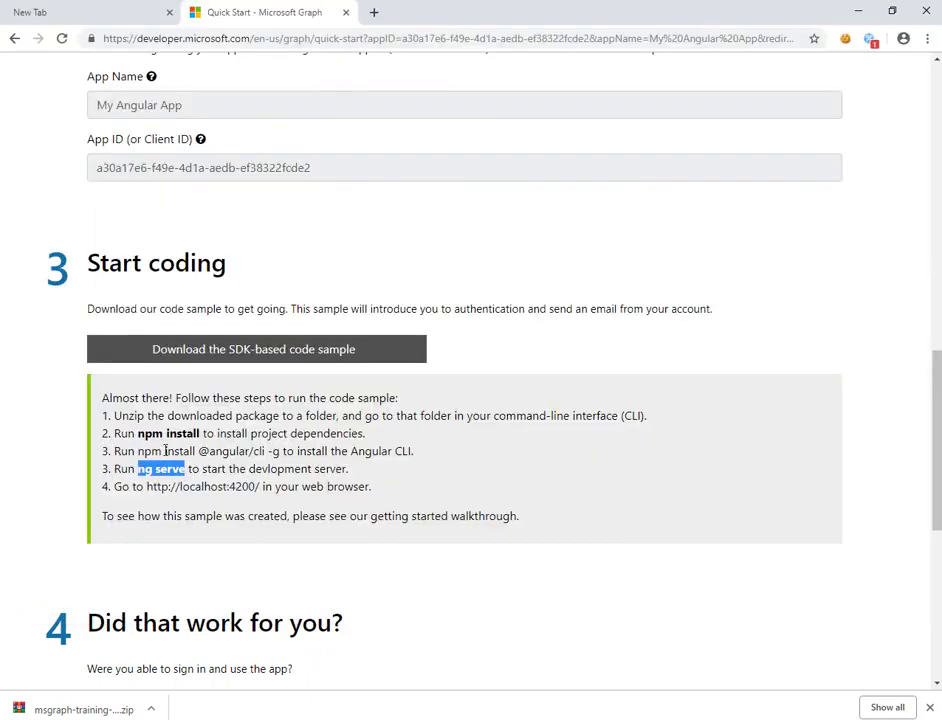
pyautogui.moveTo(137, 451); pyautogui.dragTo(279, 452)
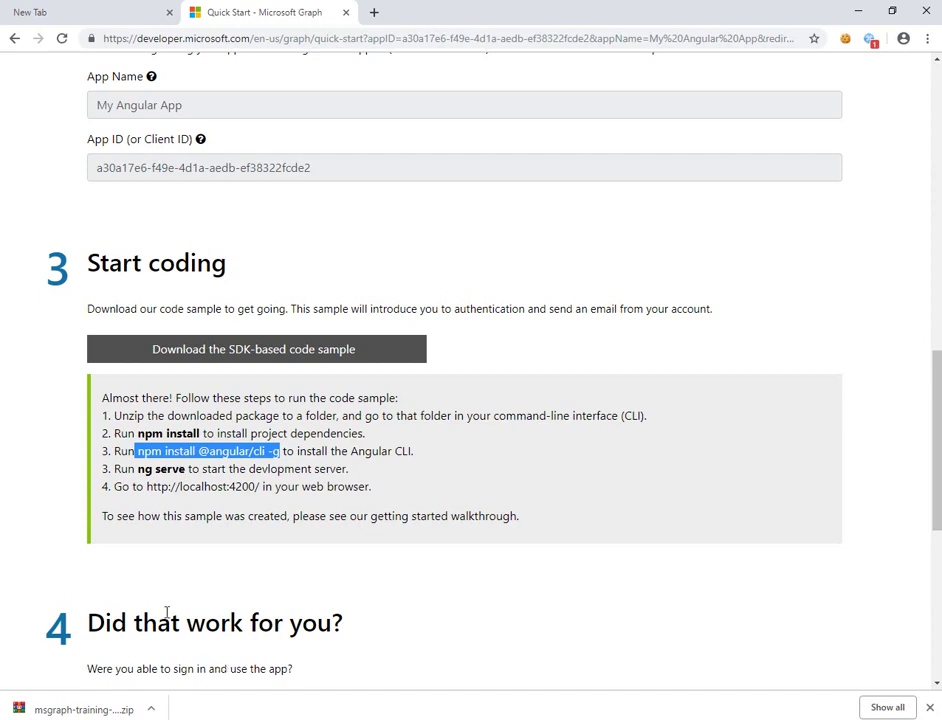
pyautogui.moveTo(115, 469); pyautogui.dragTo(370, 472)
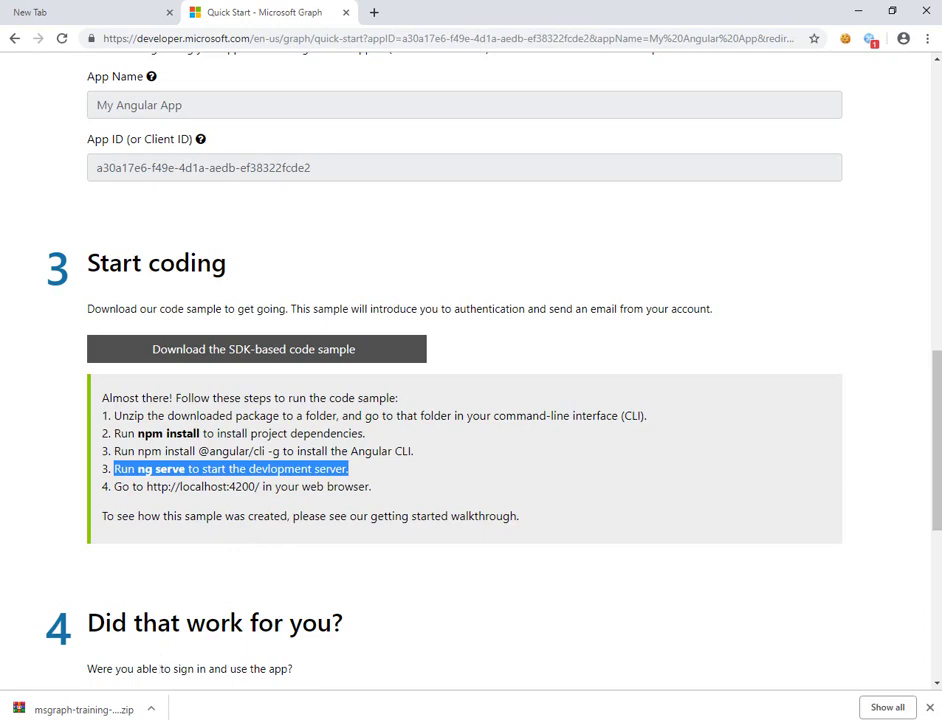
pyautogui.hotkey('alt', 'Tab')
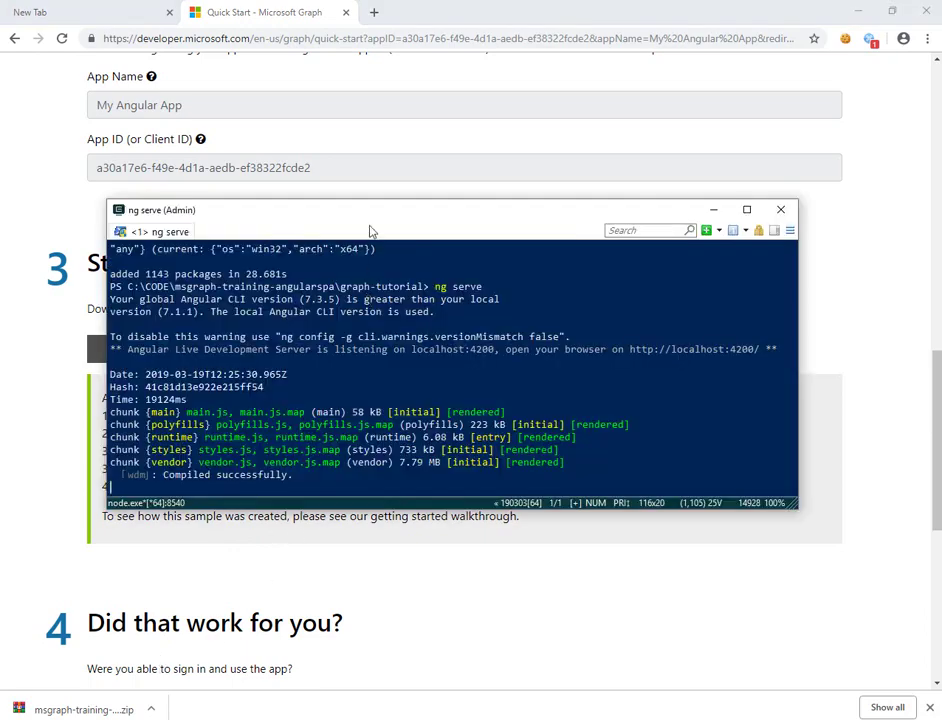
# - Move the console aside and load localhost:4200 from the bookmark in a new tab
pyautogui.moveTo(376, 229); pyautogui.dragTo(397, 237)
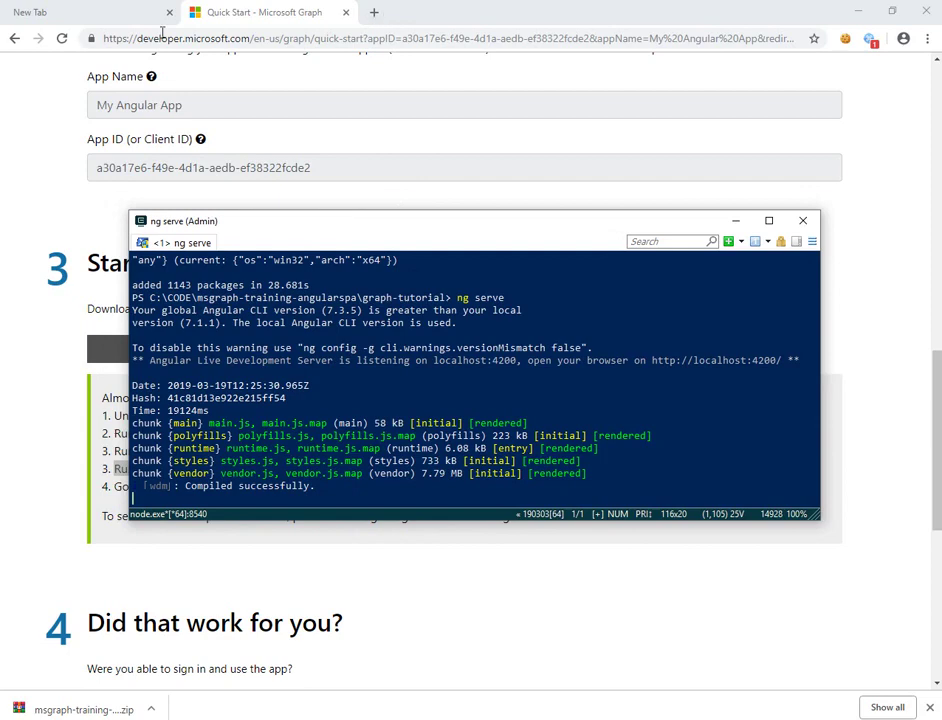
pyautogui.click(105, 14)
pyautogui.click(166, 99)
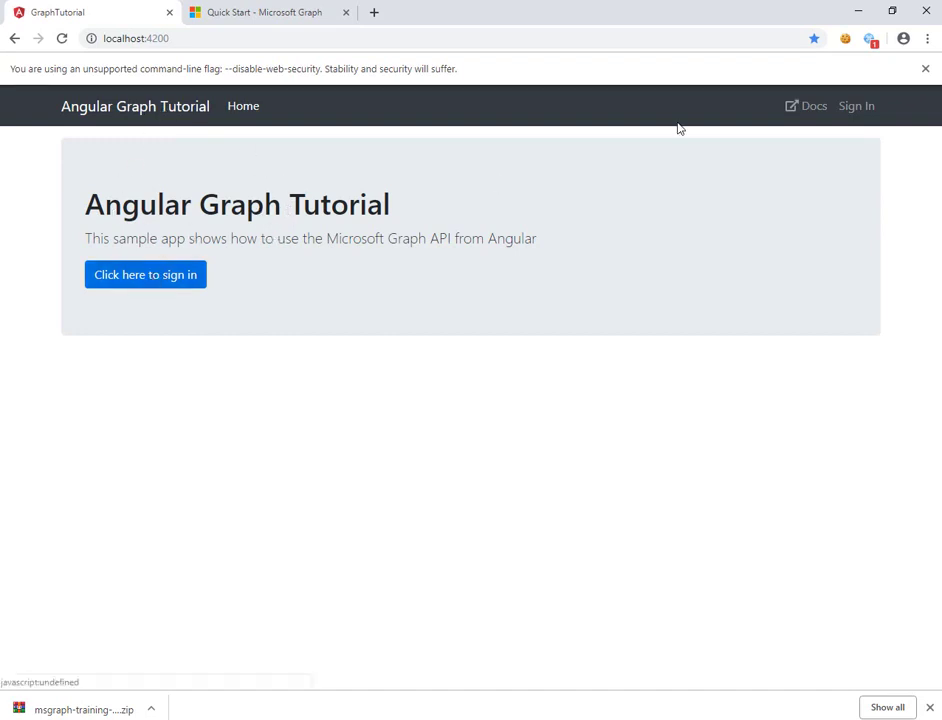
# - Sign in with the remaining saved account, consent on behalf of the organization, and accept
pyautogui.click(160, 276)
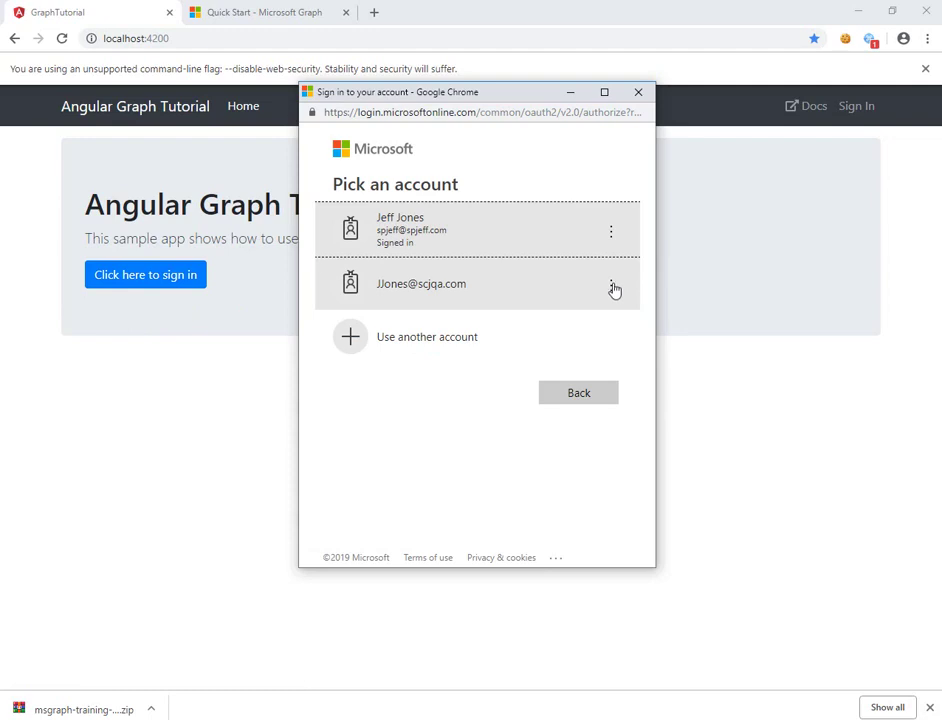
pyautogui.click(614, 289)
pyautogui.click(566, 282)
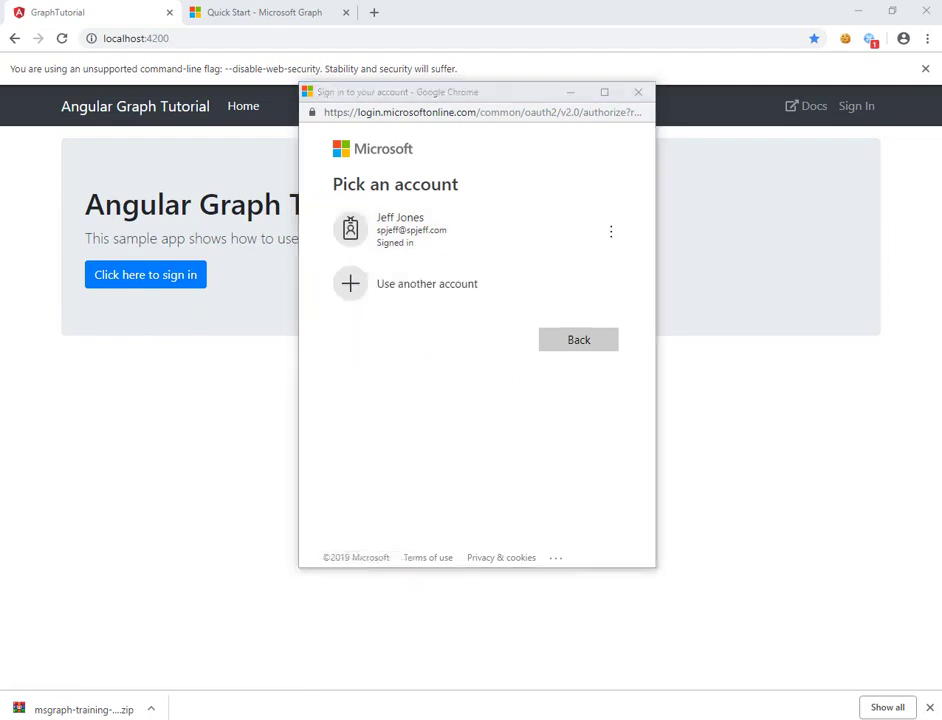
pyautogui.click(433, 240)
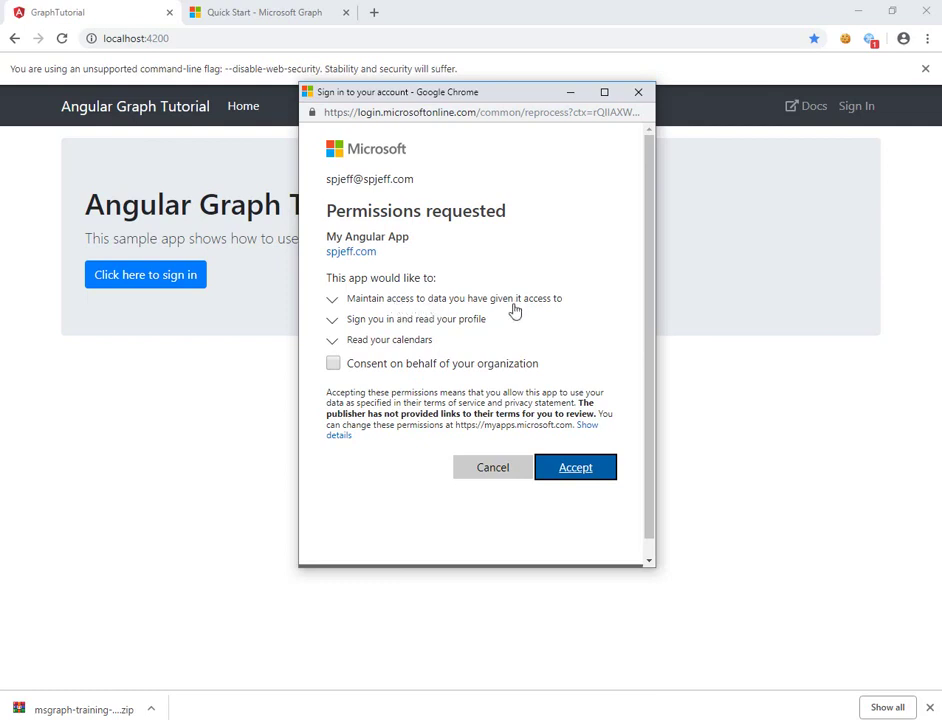
pyautogui.click(389, 366)
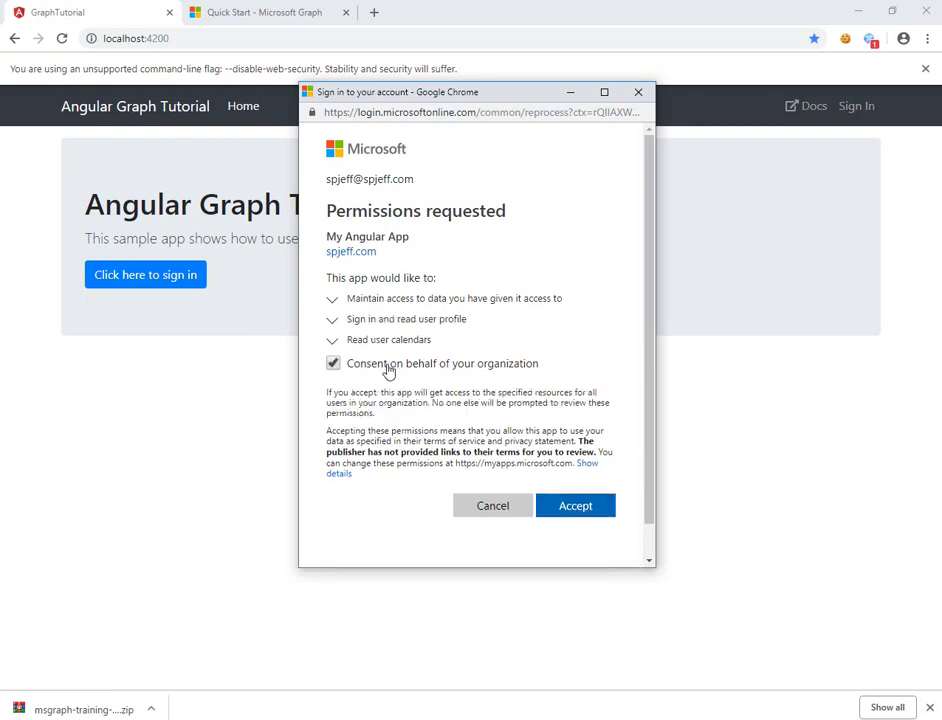
pyautogui.click(578, 519)
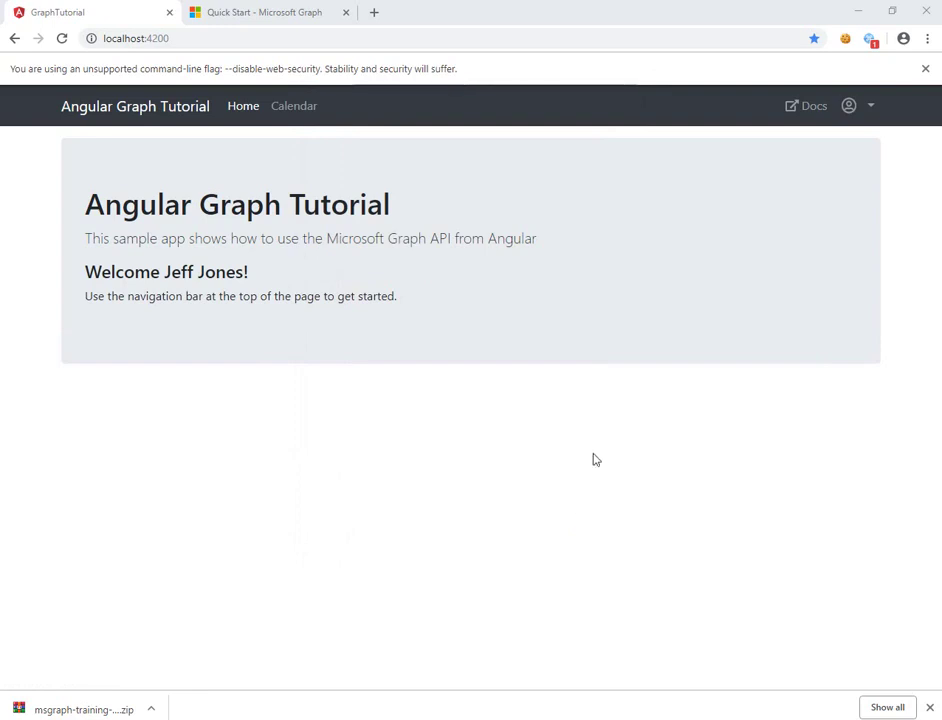
# - Check the signed-in account in the avatar menu and select /calendar in the page address
pyautogui.click(873, 117)
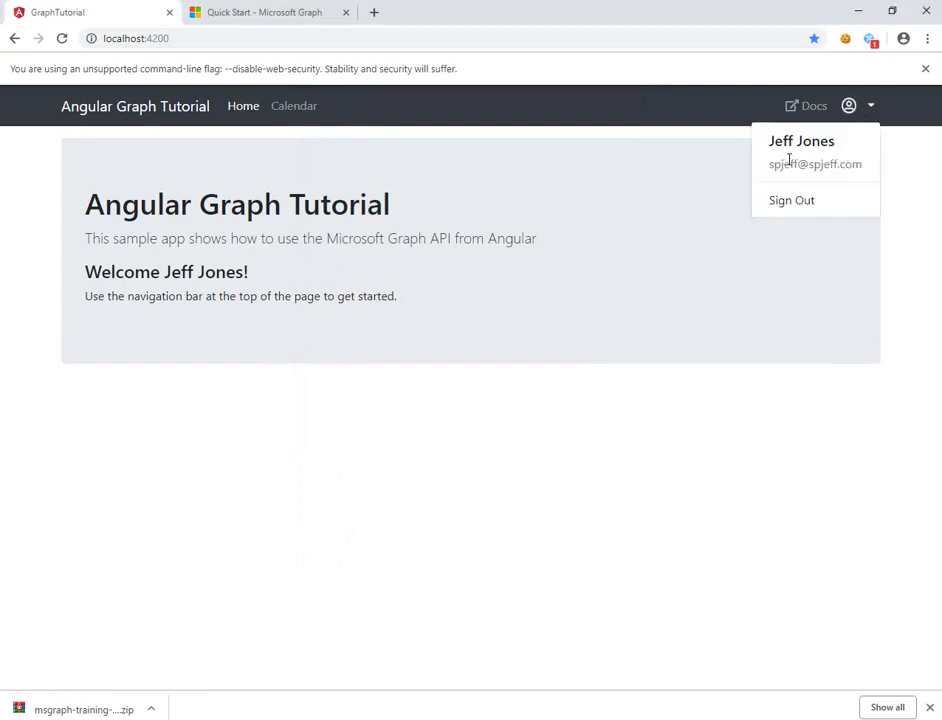
pyautogui.moveTo(271, 284); pyautogui.dragTo(103, 271)
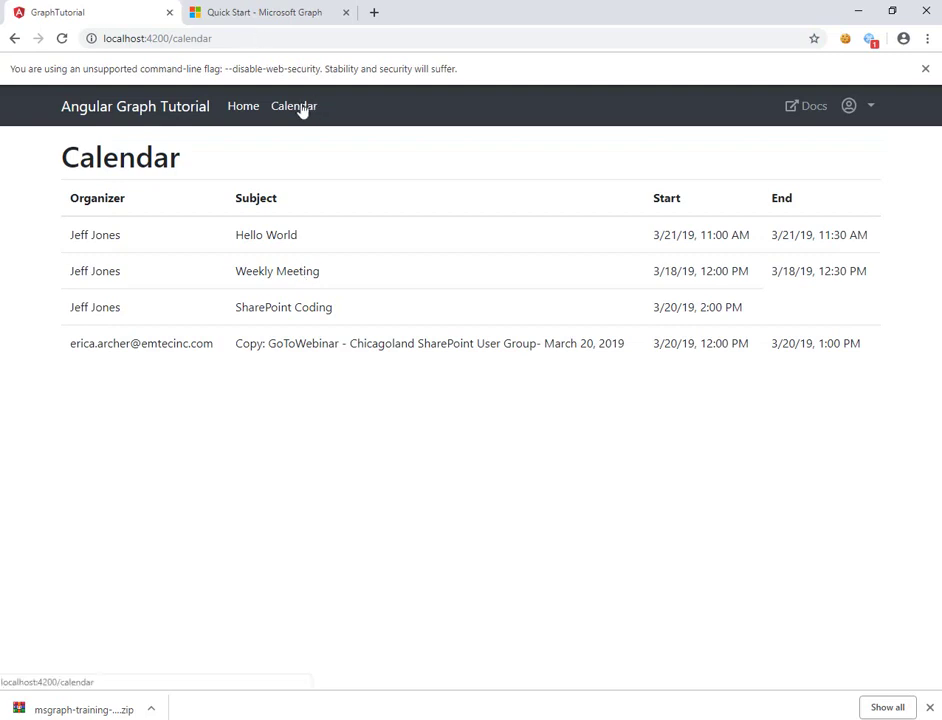
pyautogui.doubleClick(185, 38)
pyautogui.moveTo(170, 38); pyautogui.dragTo(240, 35)
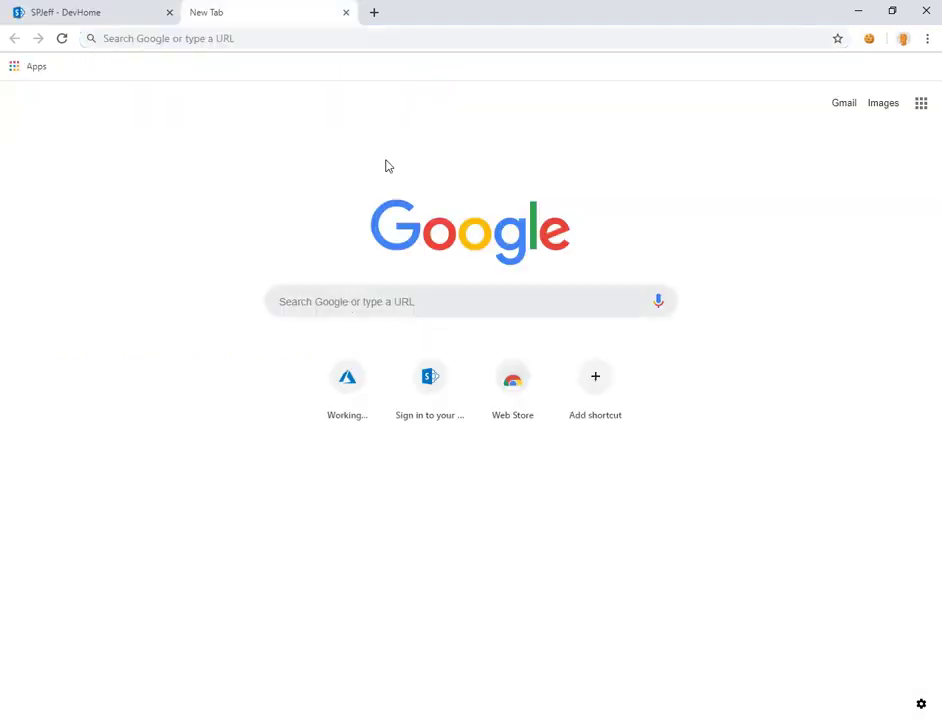
# - Go to the Microsoft Azure portal at portal.azure.com
pyautogui.click(284, 39)
pyautogui.write('portal.azure.com')
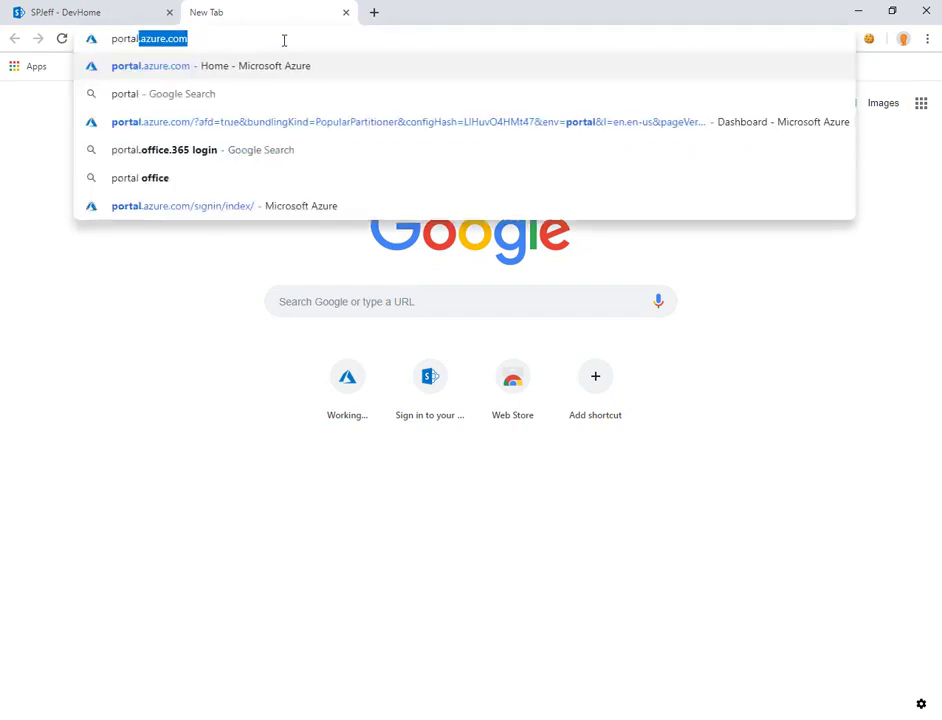
pyautogui.press('Return')
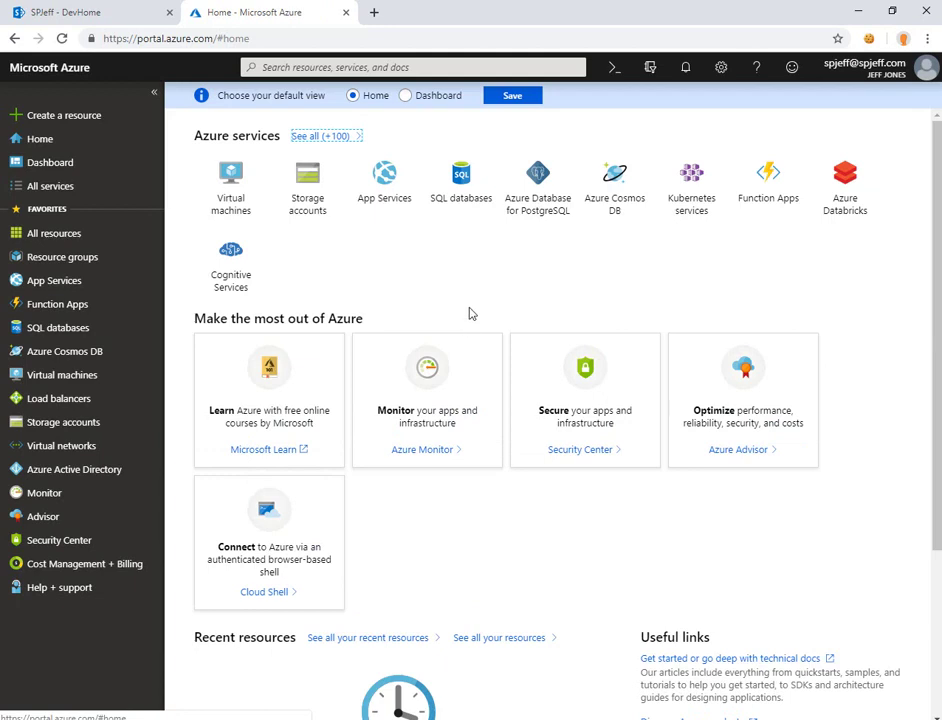
# - In Azure Active Directory, view all App registrations, then open Enterprise applications
pyautogui.click(85, 478)
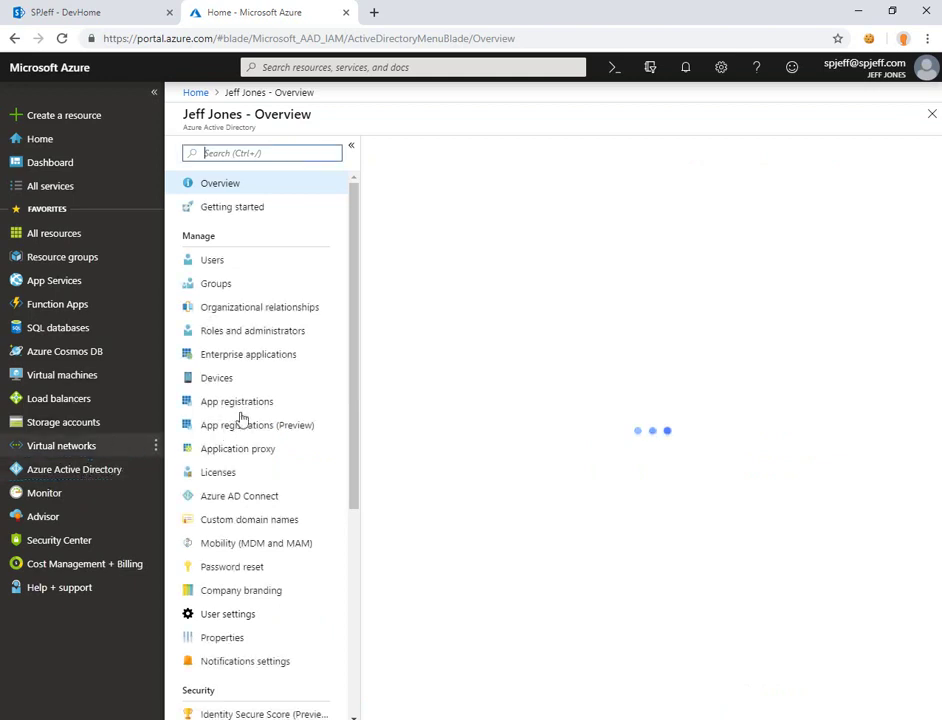
pyautogui.click(251, 404)
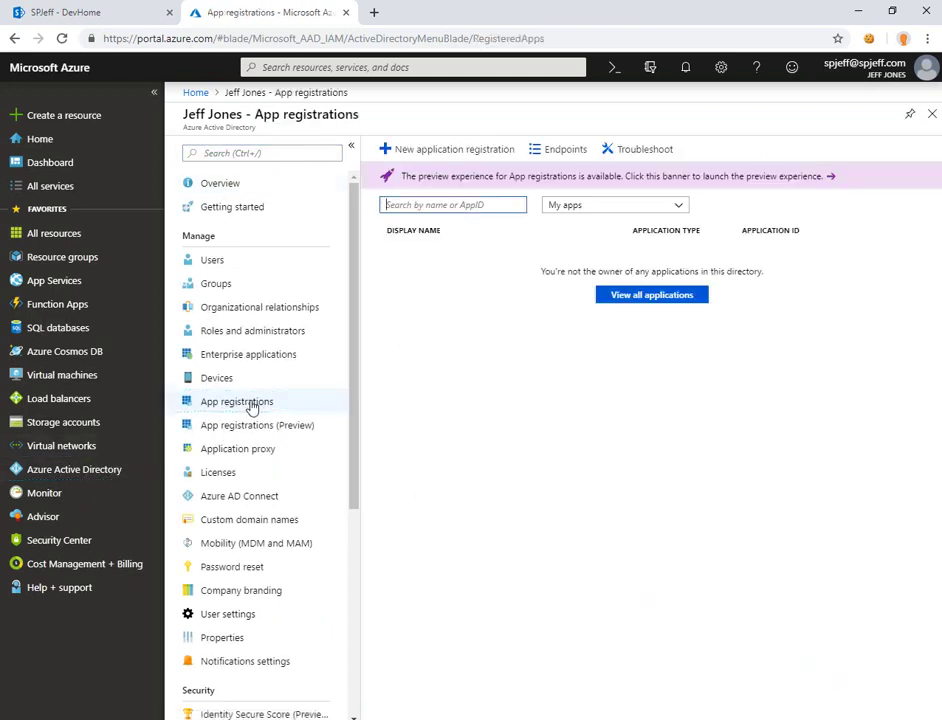
pyautogui.click(660, 295)
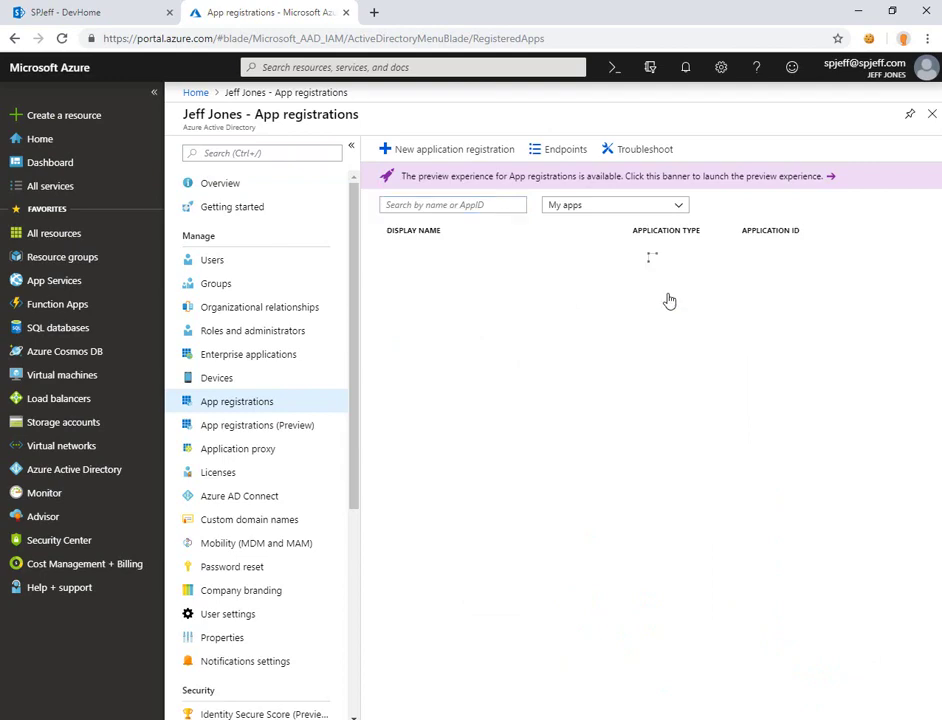
pyautogui.click(275, 355)
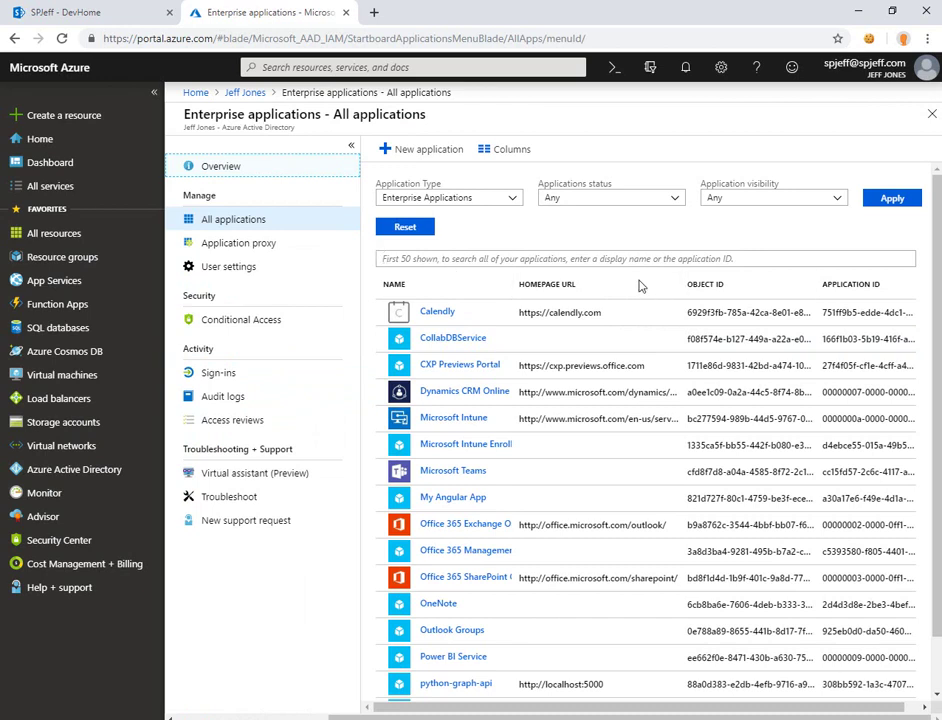
# - Open My Angular App and look over its Properties and Overview pages
pyautogui.click(473, 503)
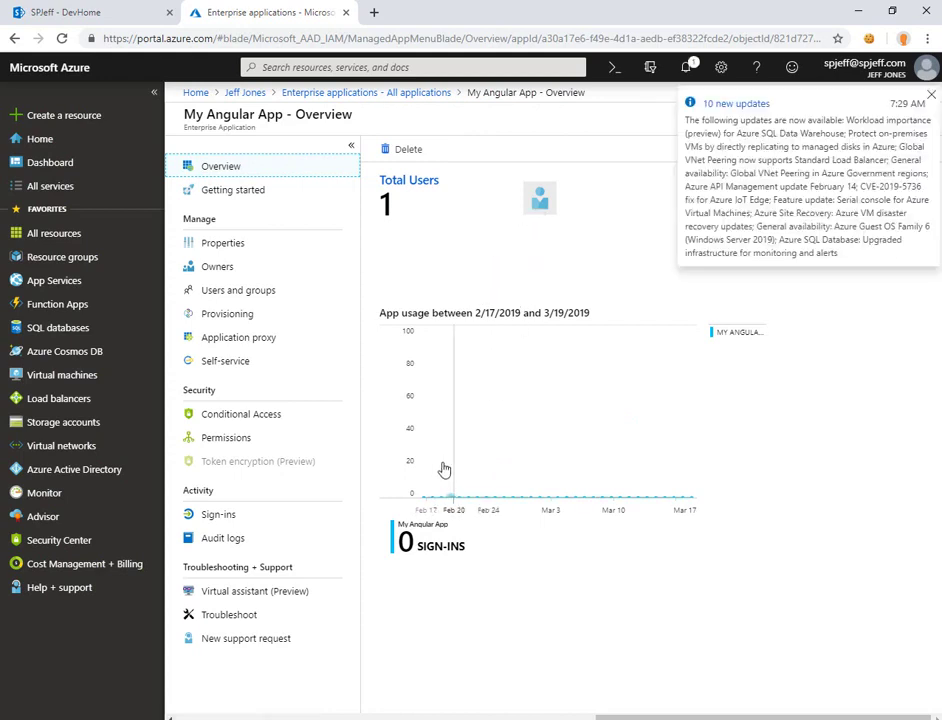
pyautogui.click(233, 245)
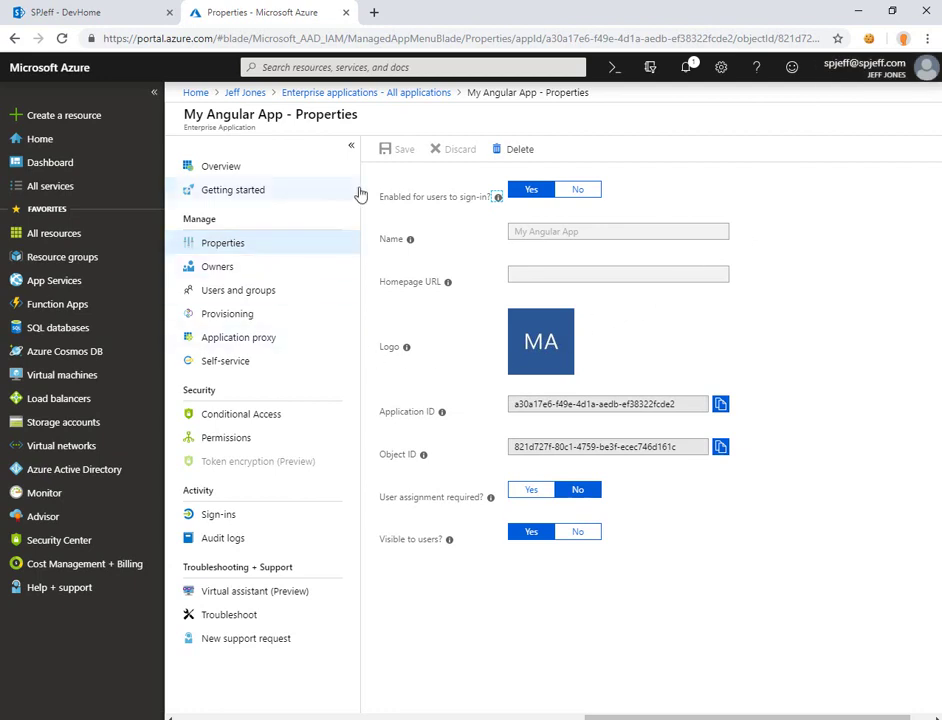
pyautogui.click(268, 170)
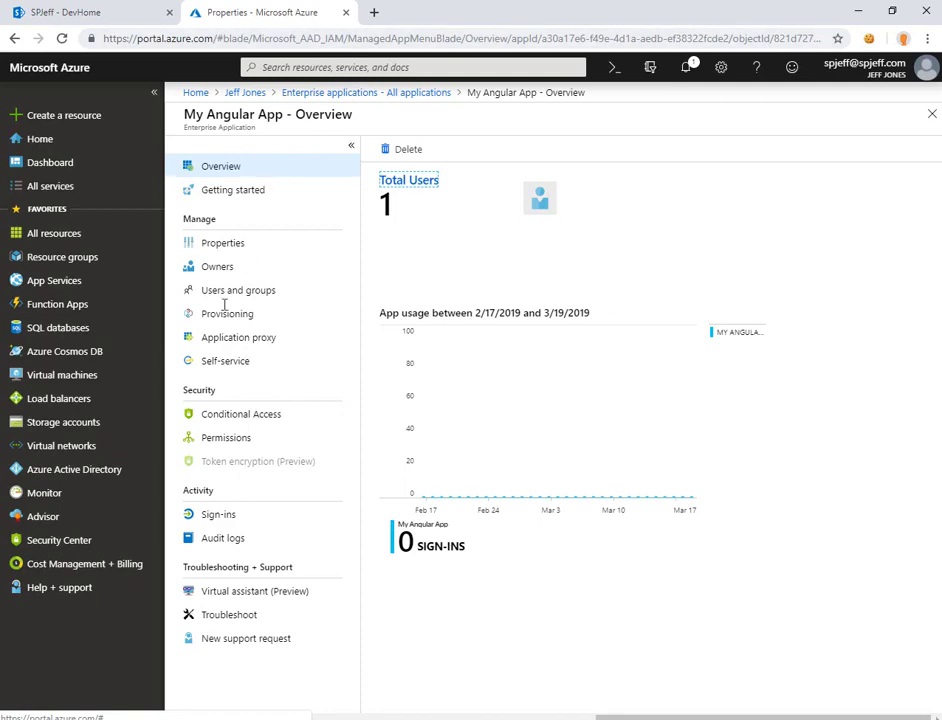
# - Reopen My Angular App and review its delegated Microsoft Graph permissions, then minimize the portal
pyautogui.click(344, 94)
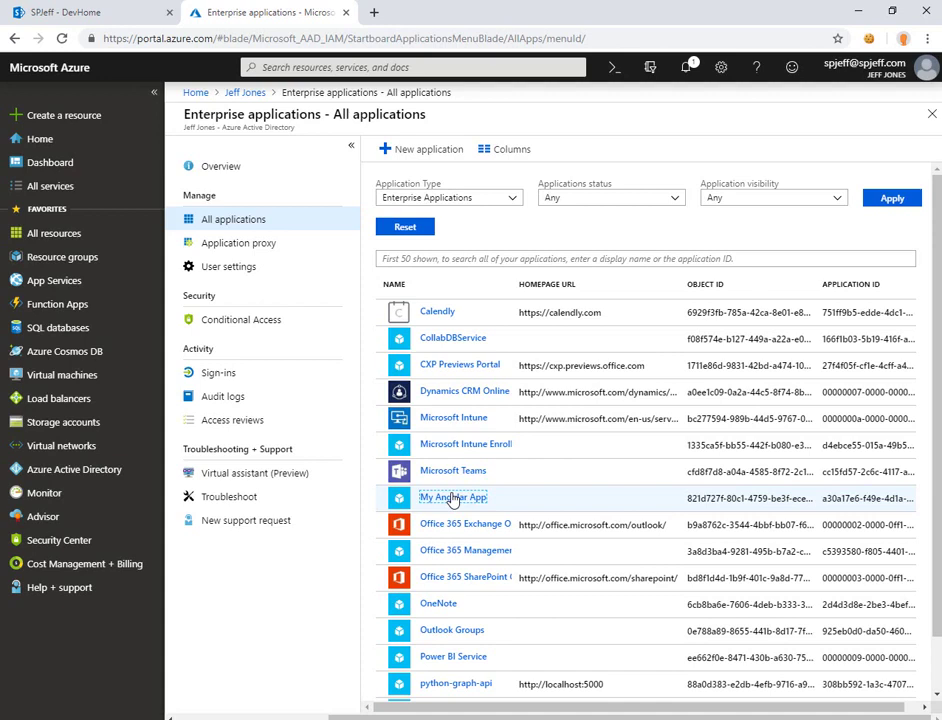
pyautogui.click(452, 498)
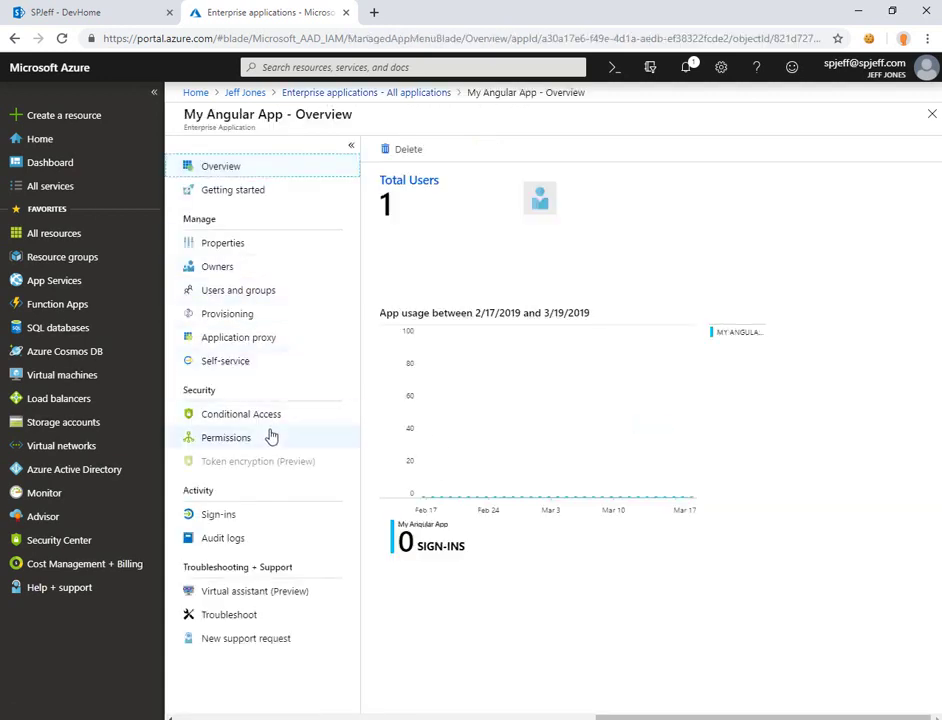
pyautogui.click(268, 437)
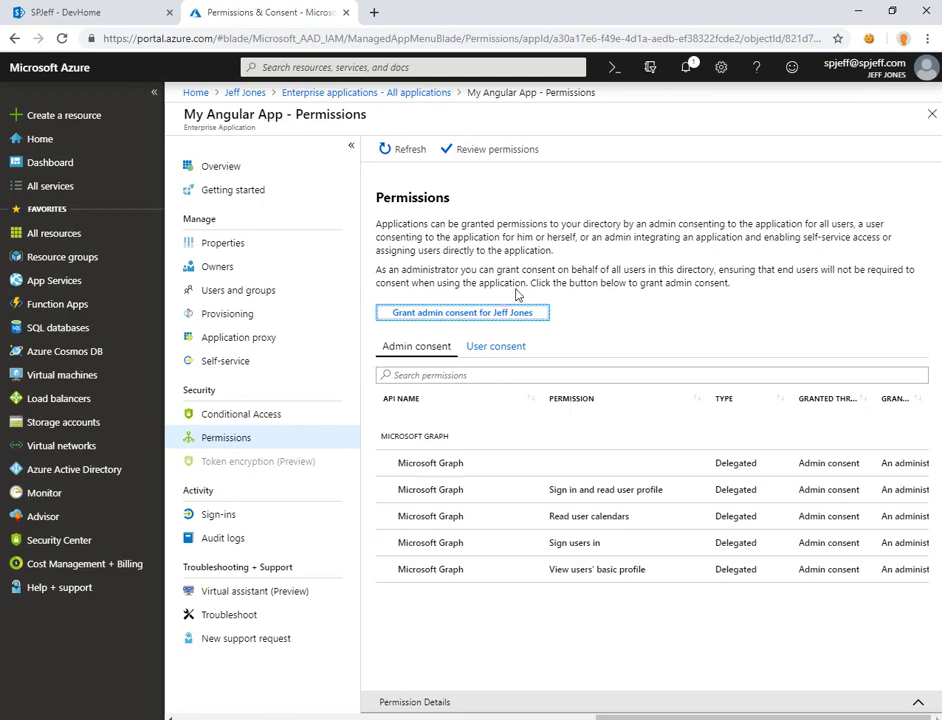
pyautogui.click(852, 13)
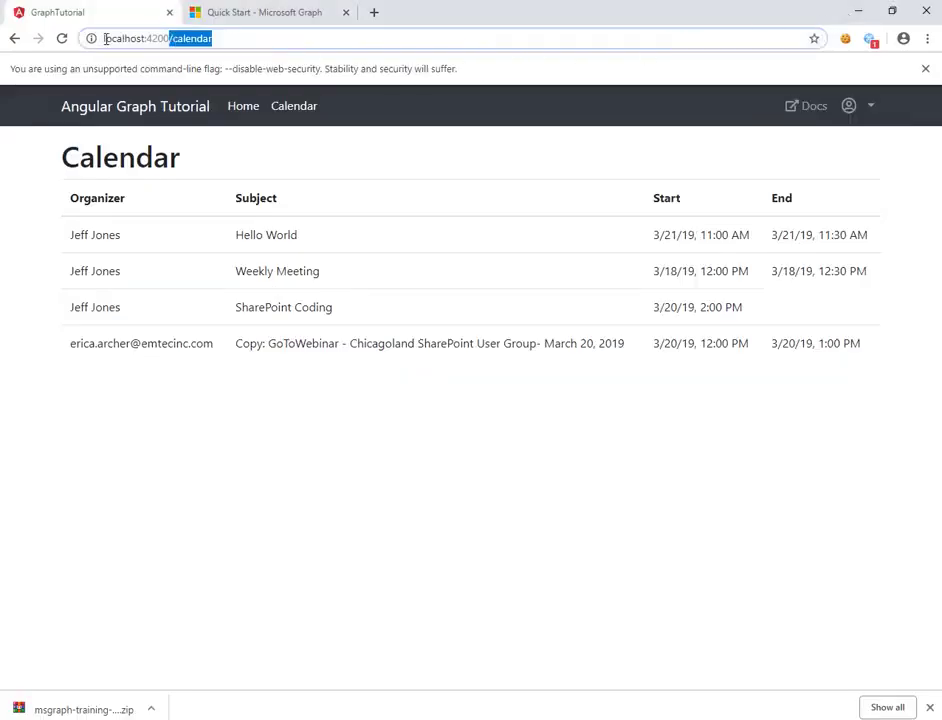
# - Check the running ng serve dev server console alongside the localhost:4200 calendar
pyautogui.moveTo(173, 38); pyautogui.dragTo(85, 38)
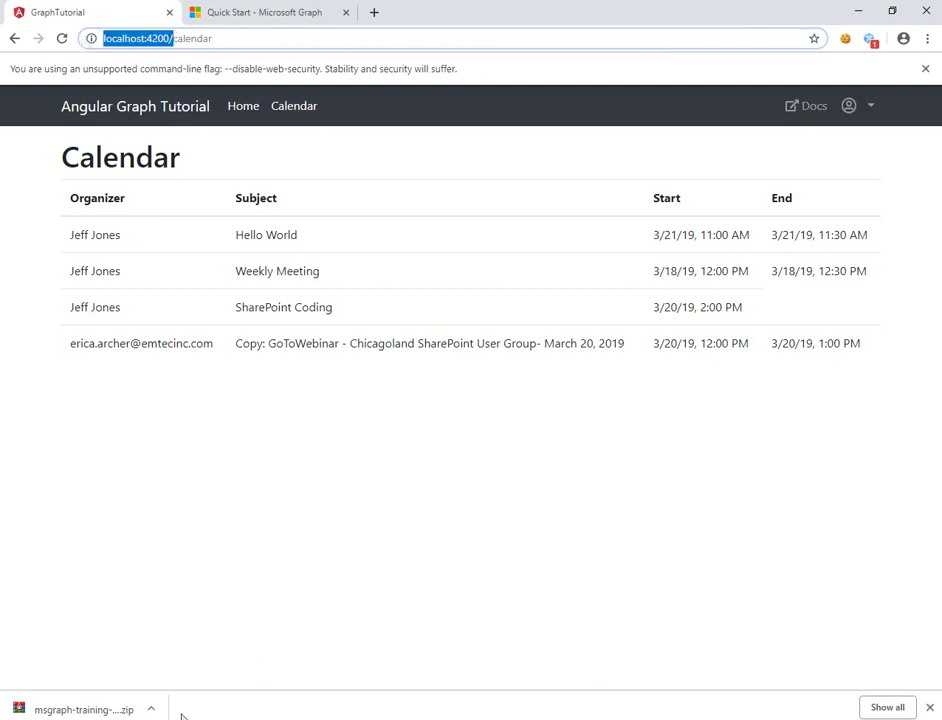
pyautogui.hotkey('alt', 'Tab')
pyautogui.moveTo(437, 240); pyautogui.dragTo(479, 391)
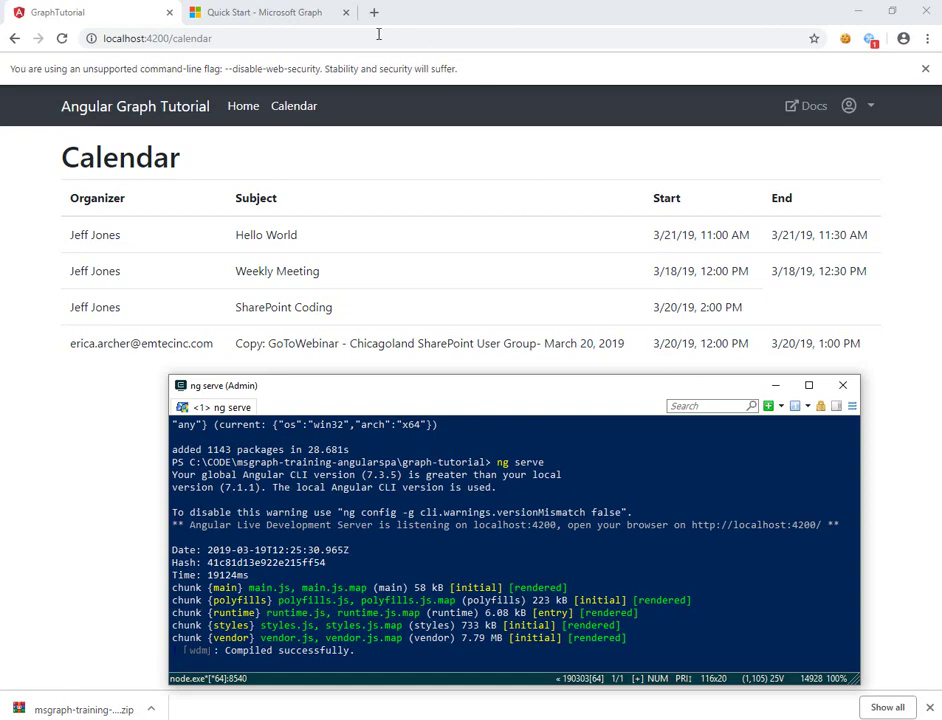
# - Check My Angular App's App ID on the Quick Start page, then return to the calendar
pyautogui.click(258, 12)
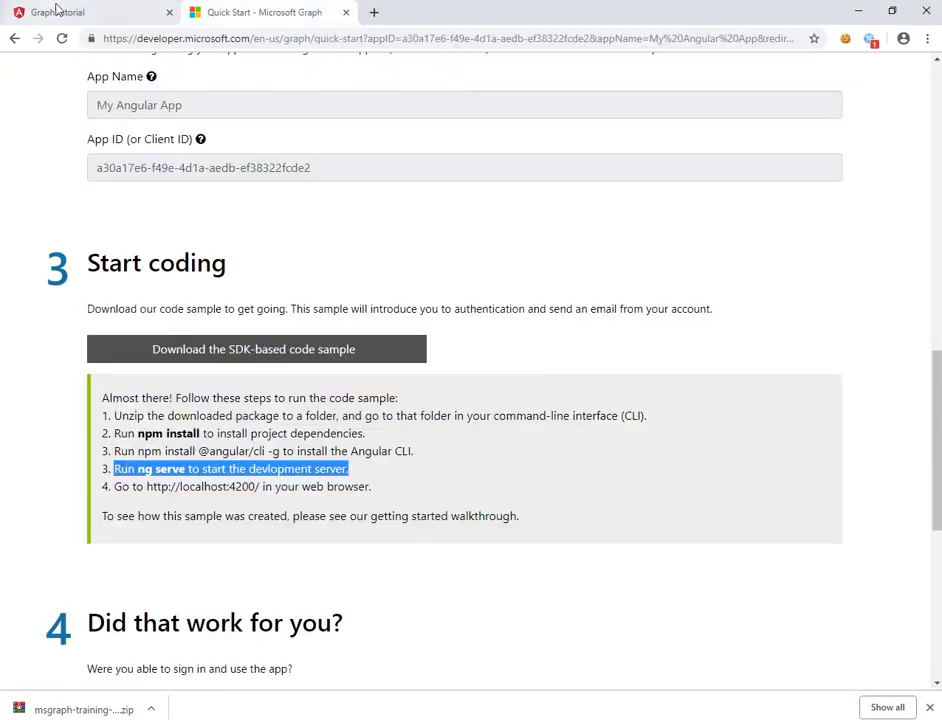
pyautogui.moveTo(315, 167); pyautogui.dragTo(76, 172)
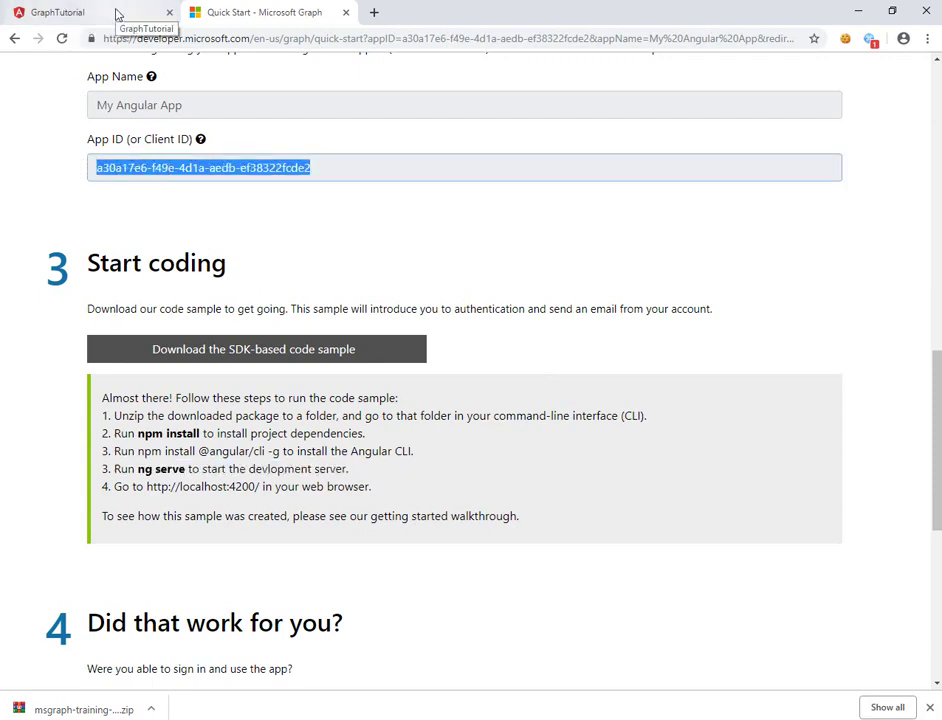
pyautogui.click(117, 11)
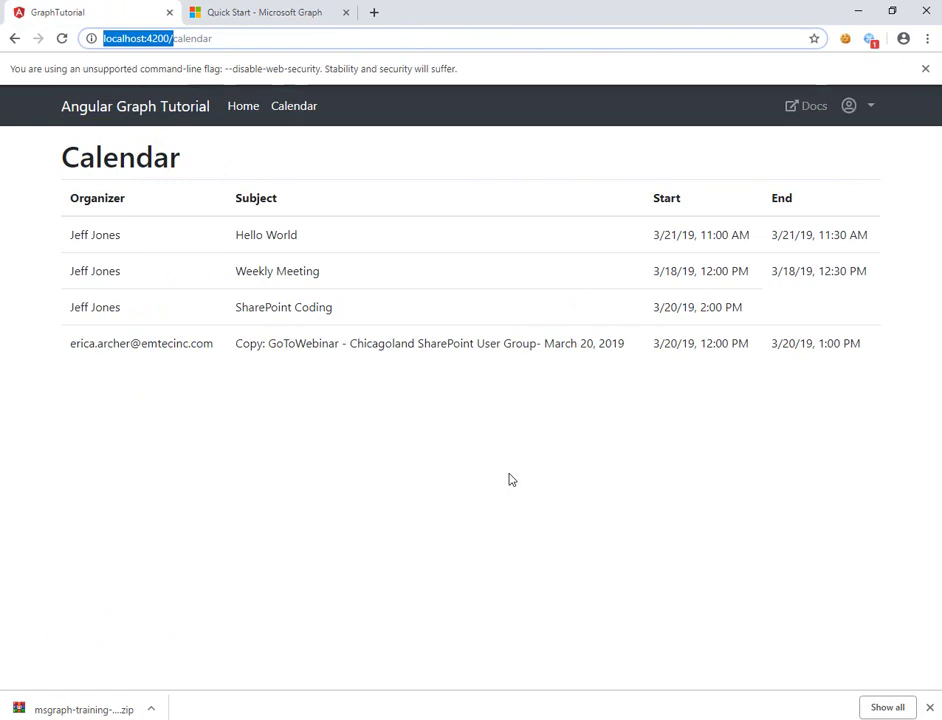